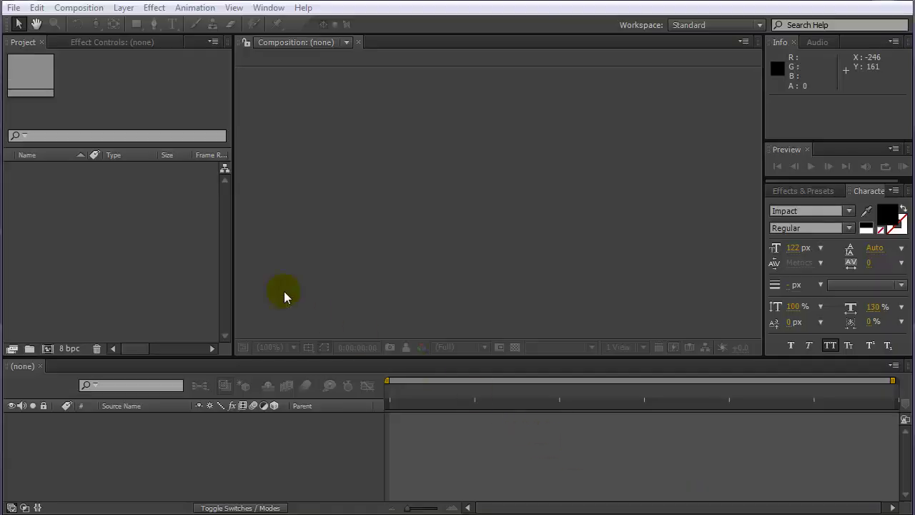
# Create a composition named 'shadow' at 1280×720, 24 fps, 6 seconds long
pyautogui.click(47, 348)
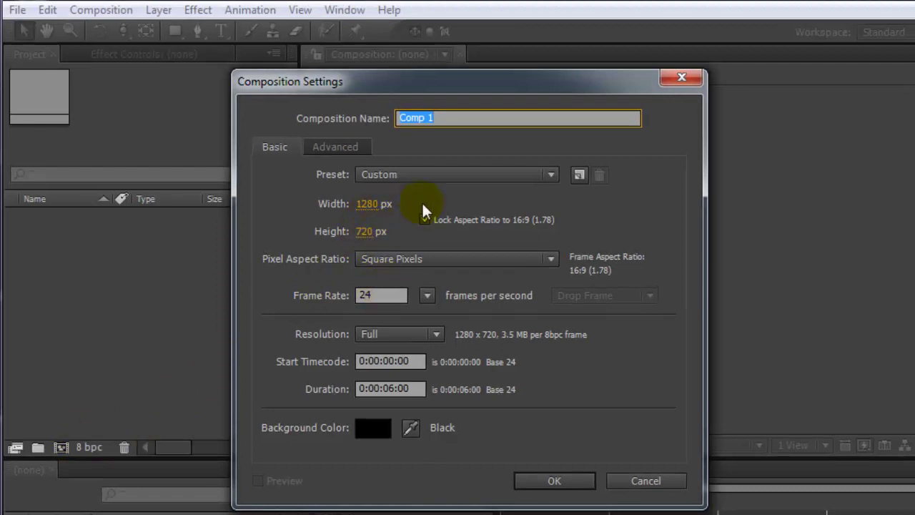
pyautogui.write('shadow')
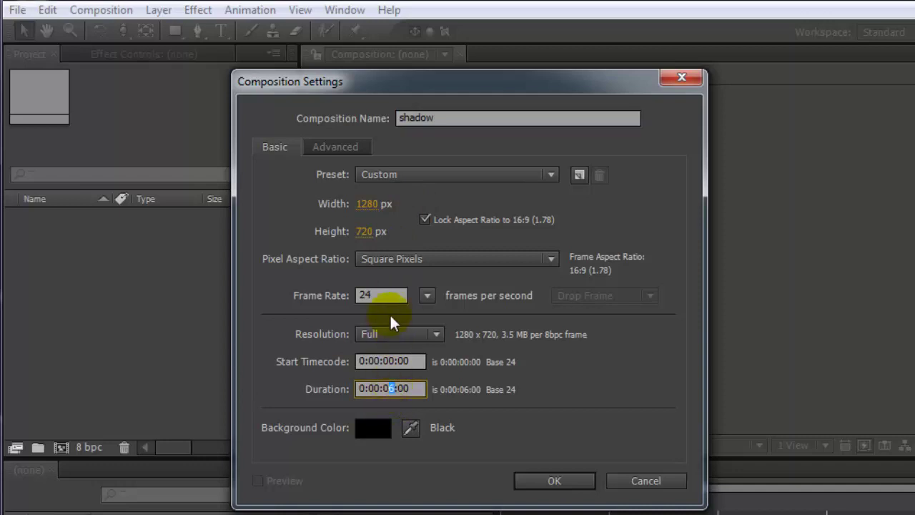
pyautogui.click(375, 296)
pyautogui.click(552, 482)
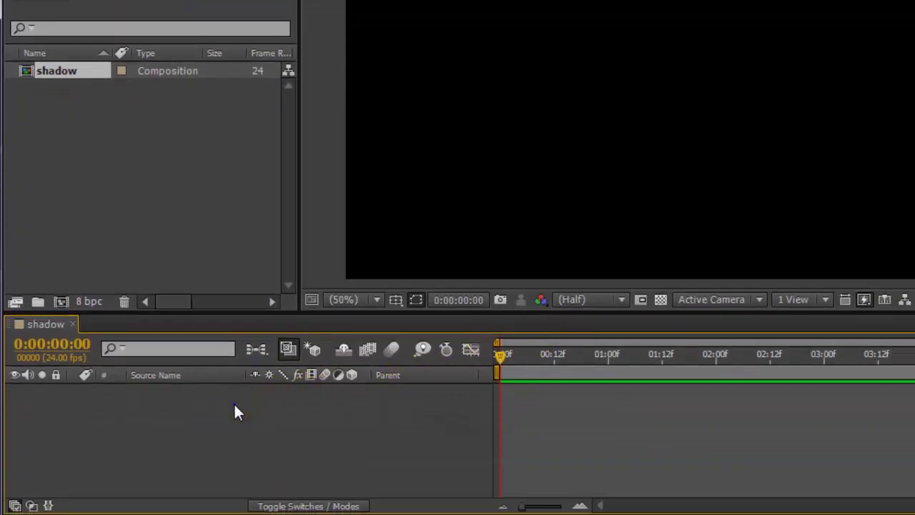
# Add a 1280×720 black solid layer named BG through New > Solid
pyautogui.rightClick(235, 403)
pyautogui.moveTo(457, 426)
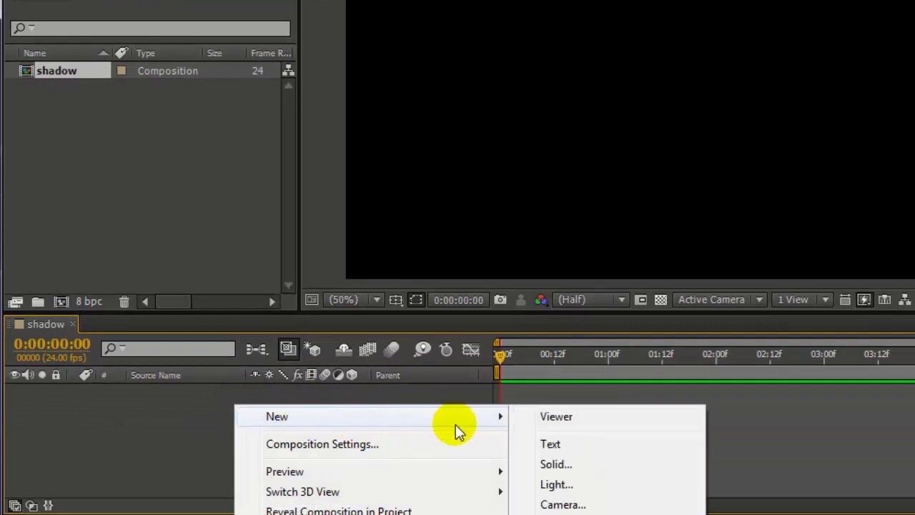
pyautogui.click(560, 461)
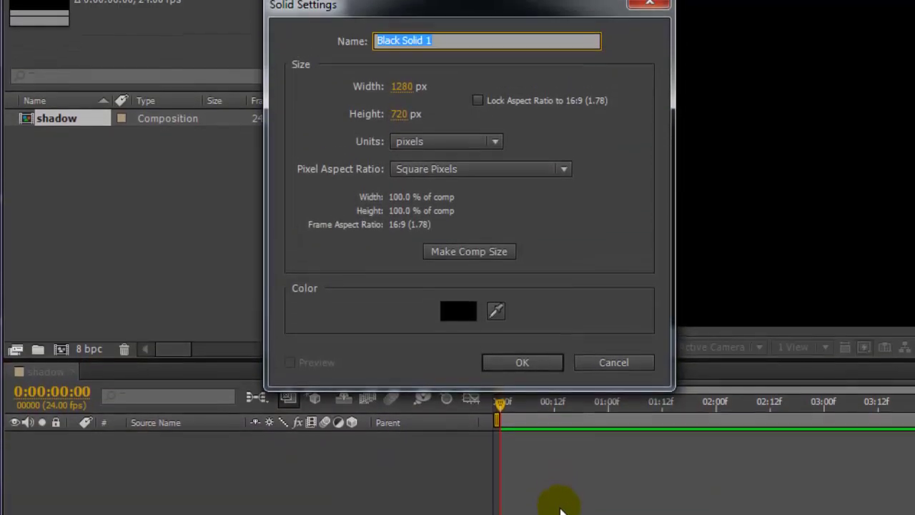
pyautogui.write('BG')
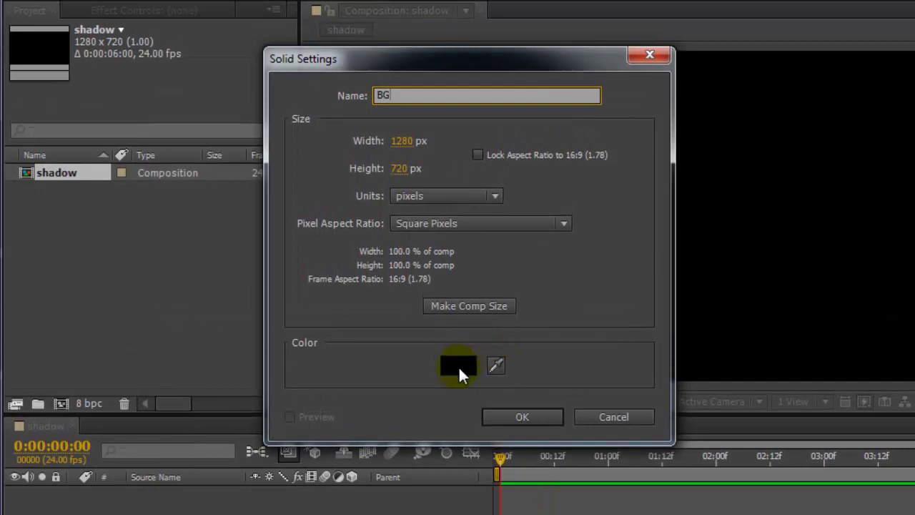
pyautogui.click(459, 368)
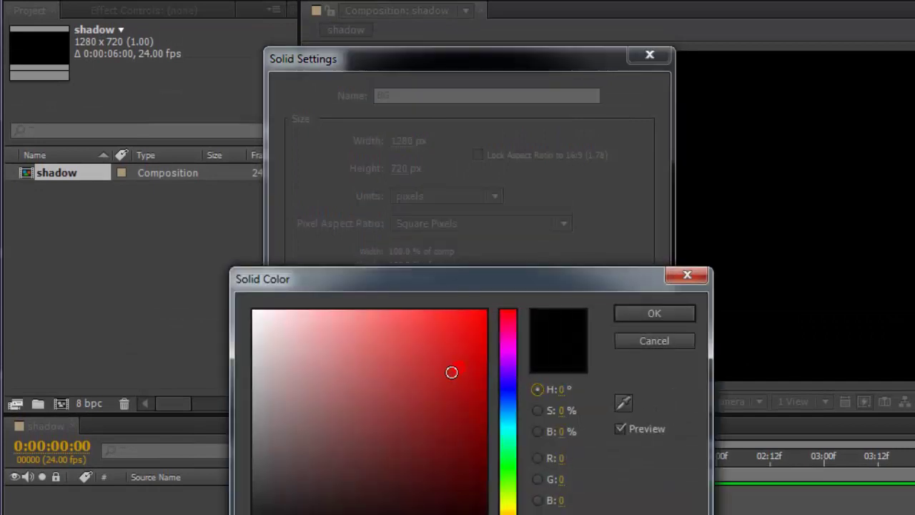
pyautogui.click(626, 313)
pyautogui.click(533, 406)
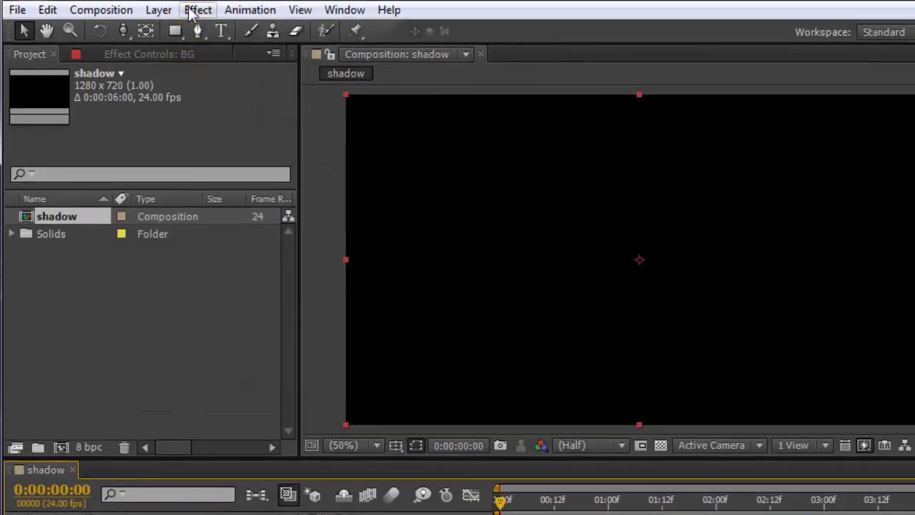
# Apply a Ramp effect to BG and pick a light orange as its End Color
pyautogui.click(195, 11)
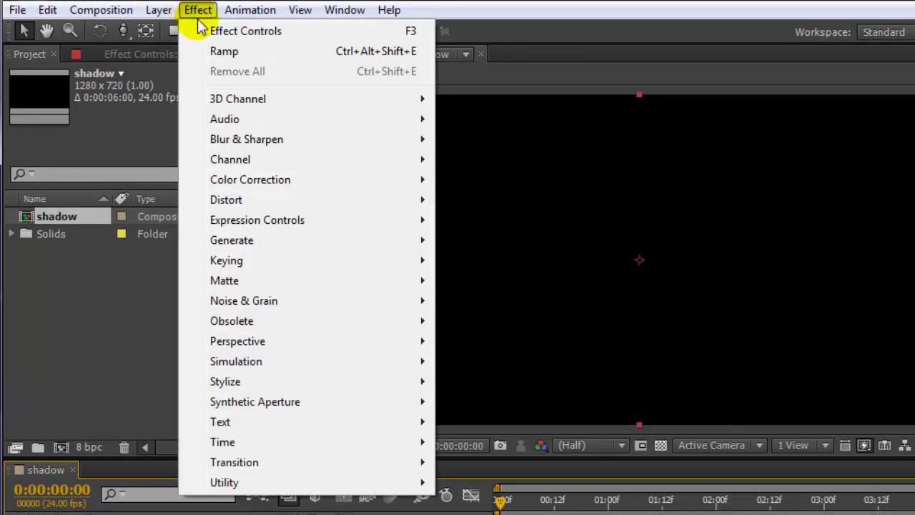
pyautogui.moveTo(261, 239)
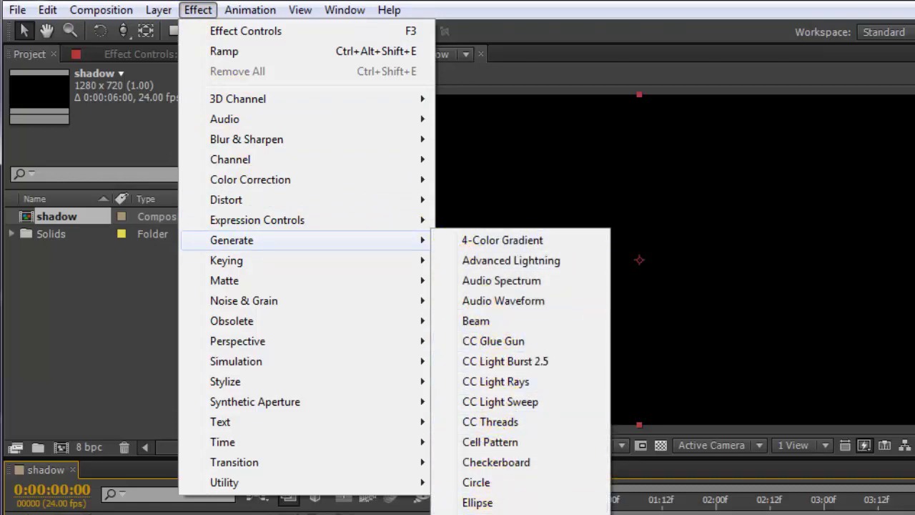
pyautogui.click(493, 511)
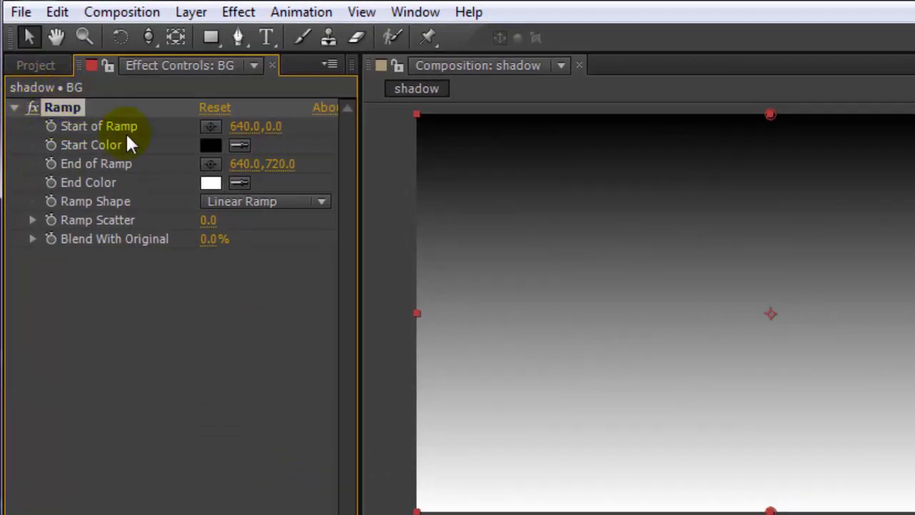
pyautogui.click(211, 183)
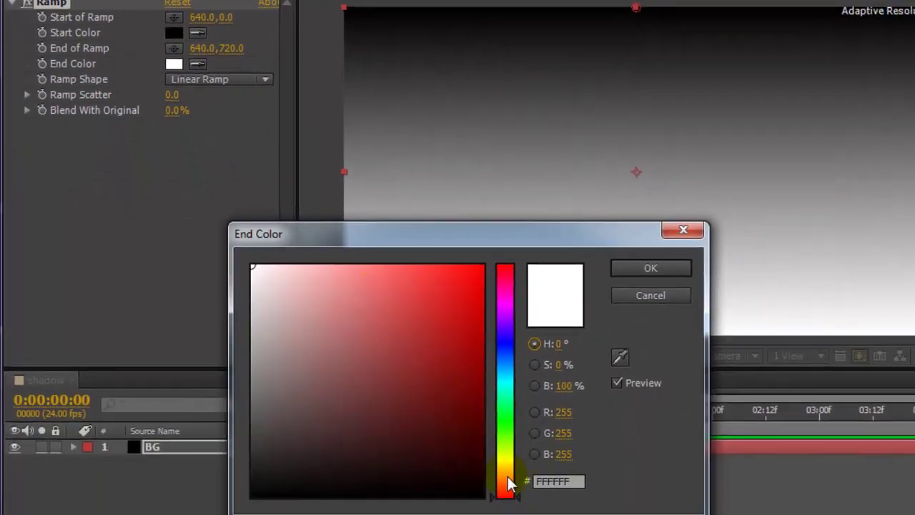
pyautogui.moveTo(509, 484); pyautogui.dragTo(505, 475)
pyautogui.moveTo(379, 291); pyautogui.dragTo(381, 261)
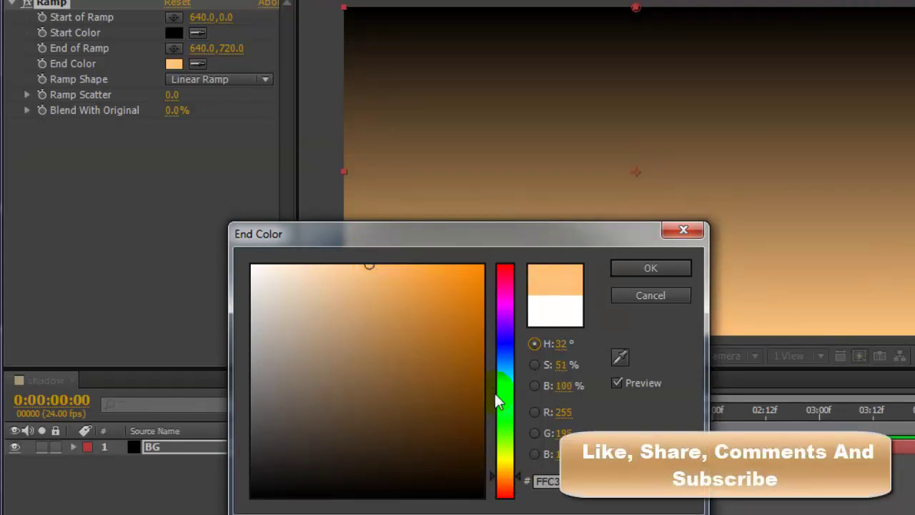
pyautogui.moveTo(509, 478); pyautogui.dragTo(509, 482)
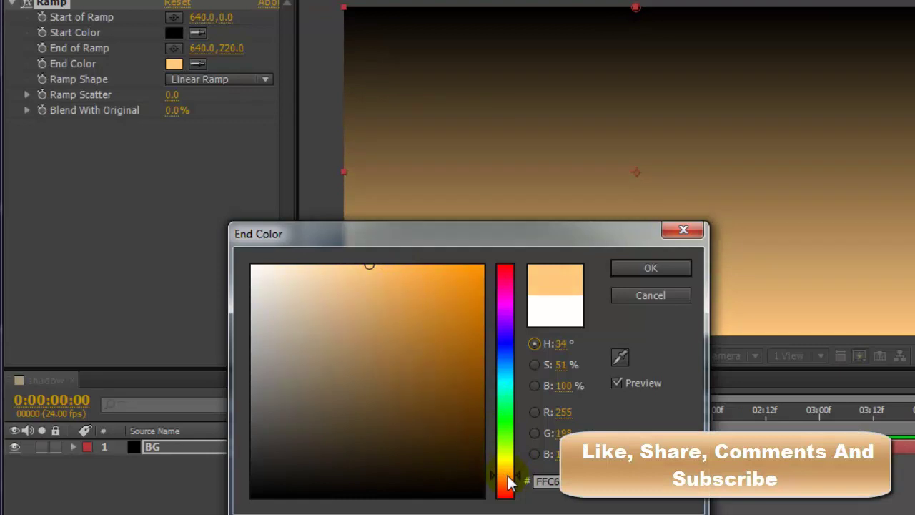
# Confirm the light orange end colour and set the Ramp start colour to pale orange
pyautogui.click(618, 269)
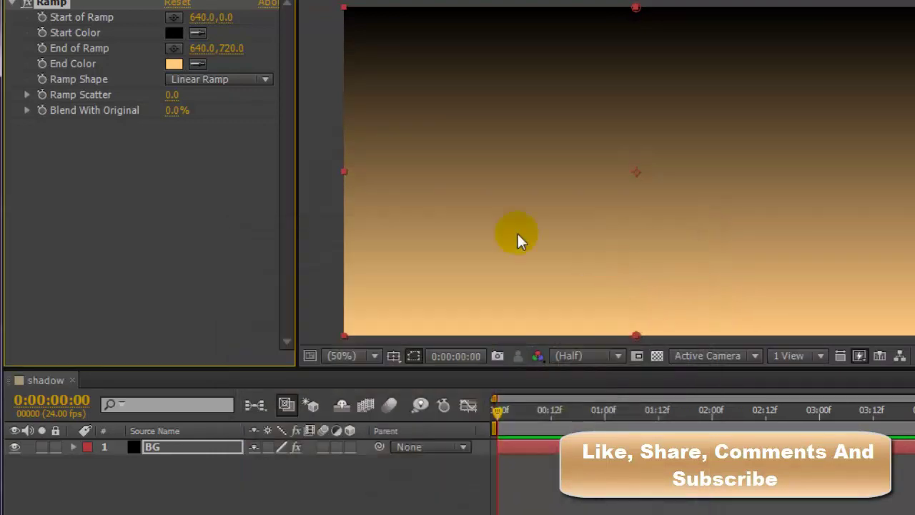
pyautogui.click(175, 33)
pyautogui.click(291, 265)
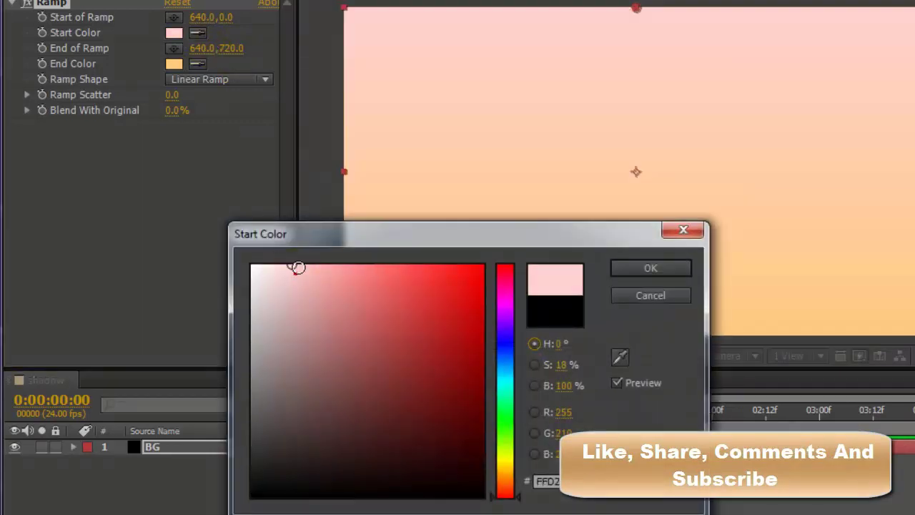
pyautogui.click(504, 483)
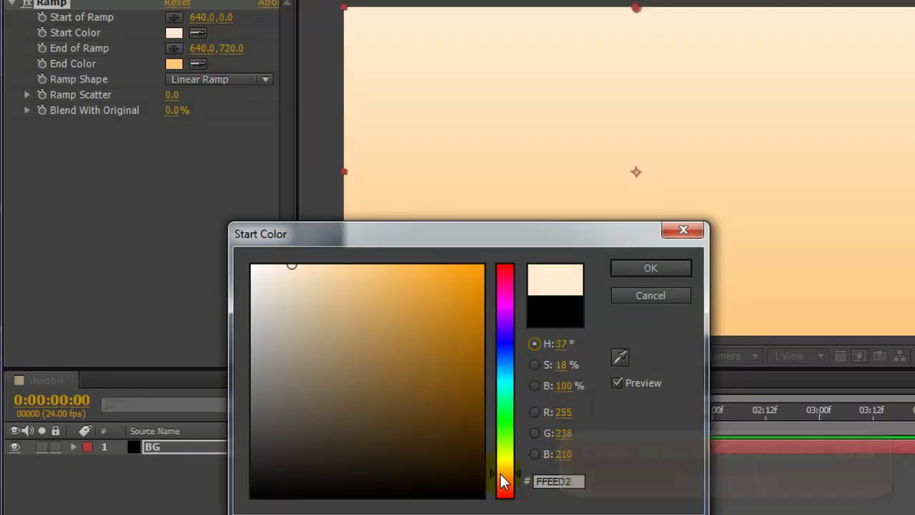
pyautogui.click(292, 268)
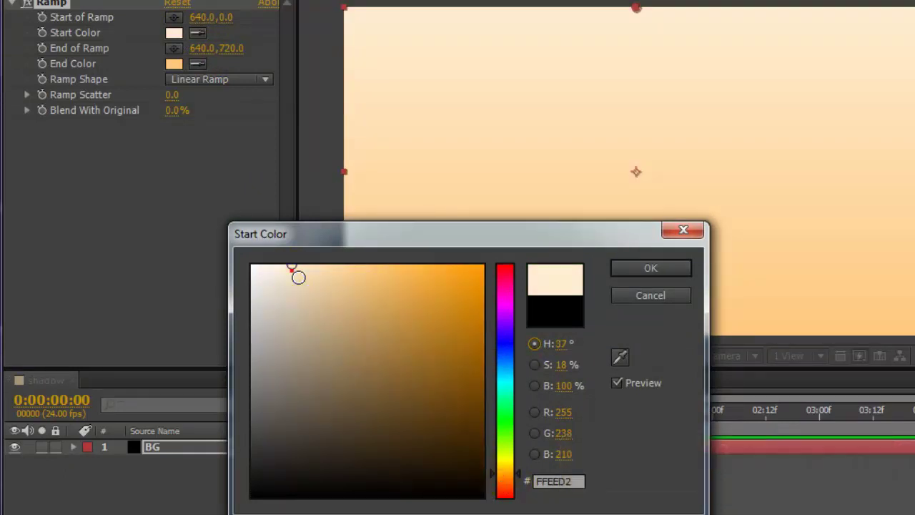
pyautogui.click(290, 271)
pyautogui.click(638, 268)
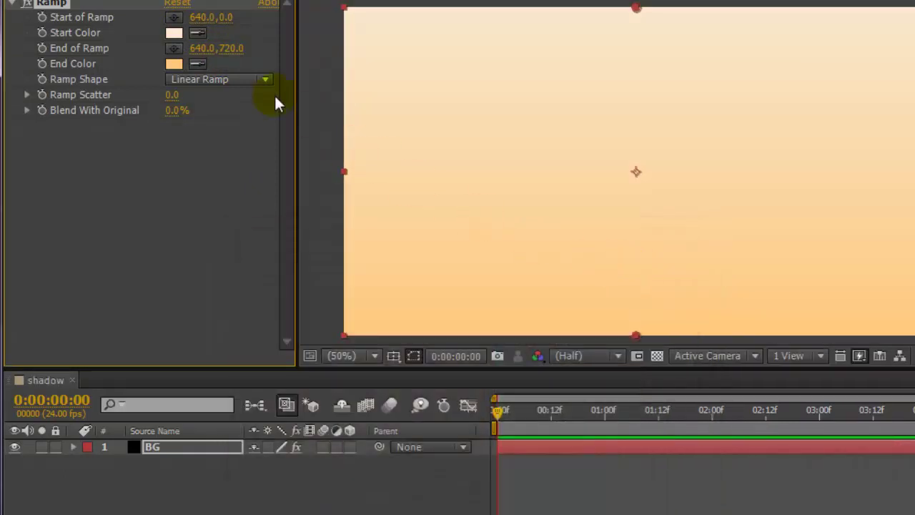
# Switch the Ramp Shape to Radial Ramp with its start point near top centre (638, 84)
pyautogui.click(229, 78)
pyautogui.click(230, 118)
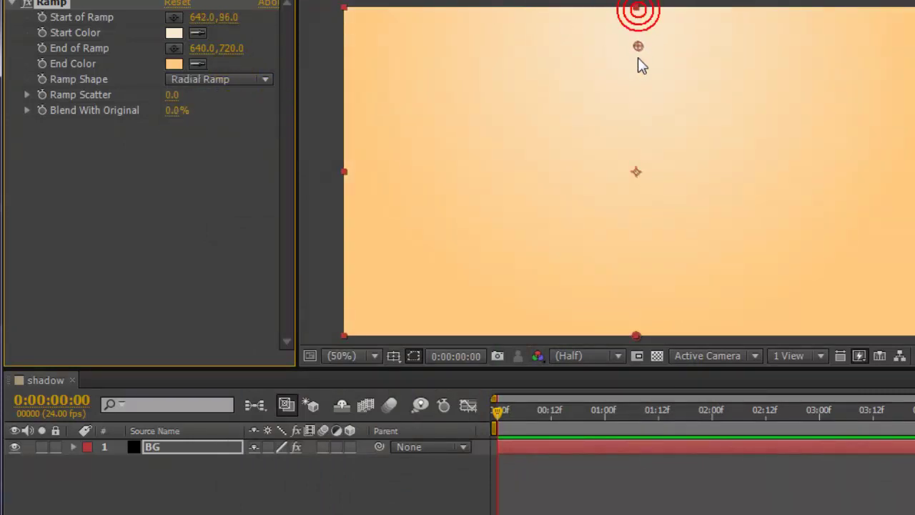
pyautogui.moveTo(638, 59); pyautogui.dragTo(637, 49)
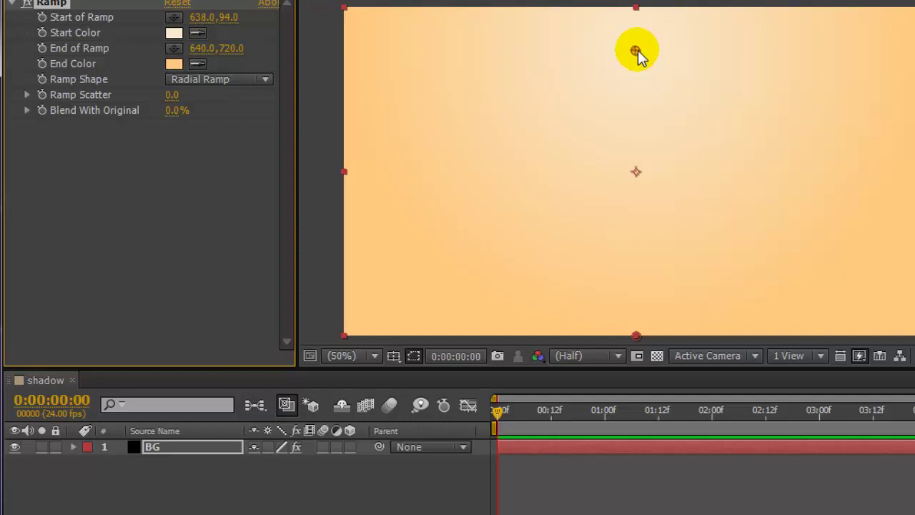
# Lighten the Ramp start colour to a near-white cream
pyautogui.click(179, 32)
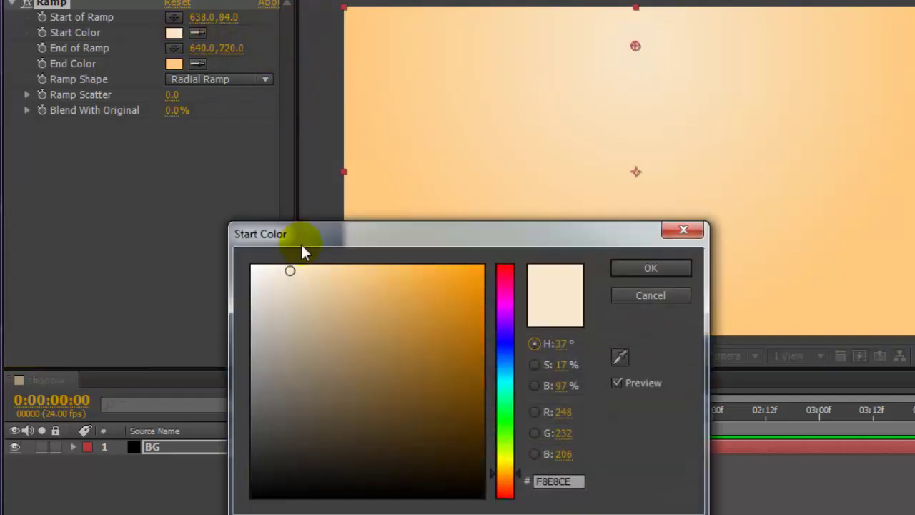
pyautogui.click(279, 269)
pyautogui.click(270, 268)
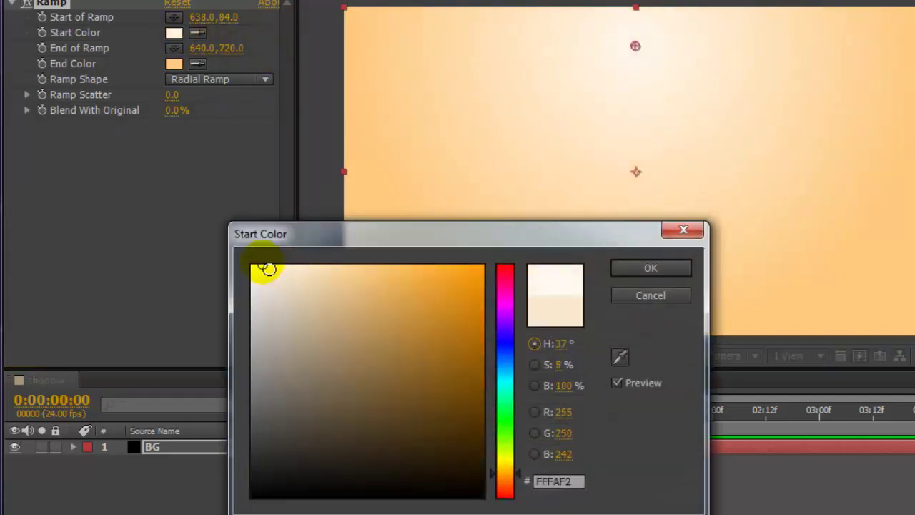
pyautogui.click(261, 265)
pyautogui.click(640, 265)
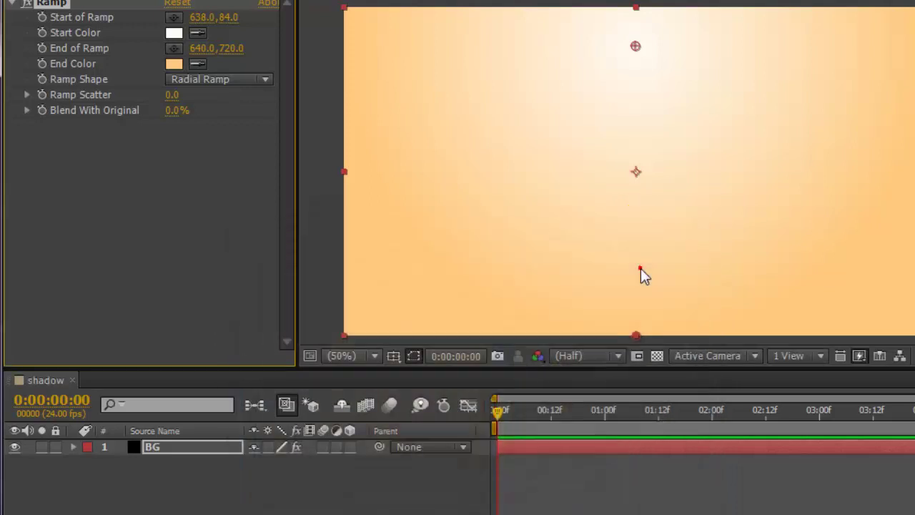
# Add a text layer reading SHADOW in black Impact, 122 px, 130% horizontal scale
pyautogui.rightClick(300, 445)
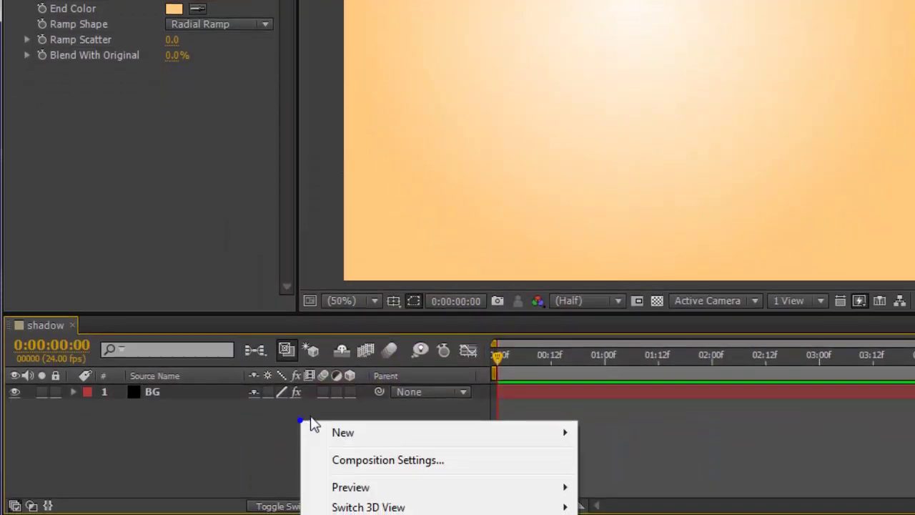
pyautogui.moveTo(400, 437)
pyautogui.click(617, 461)
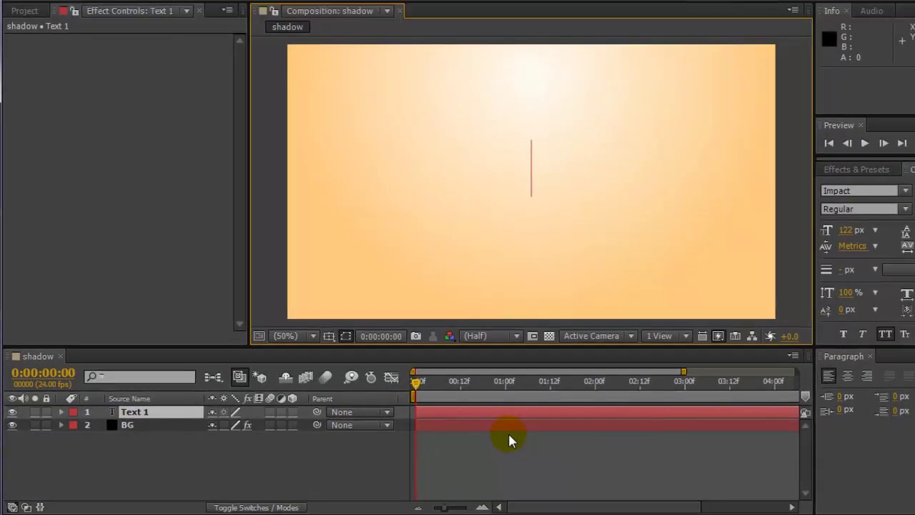
pyautogui.write('S')
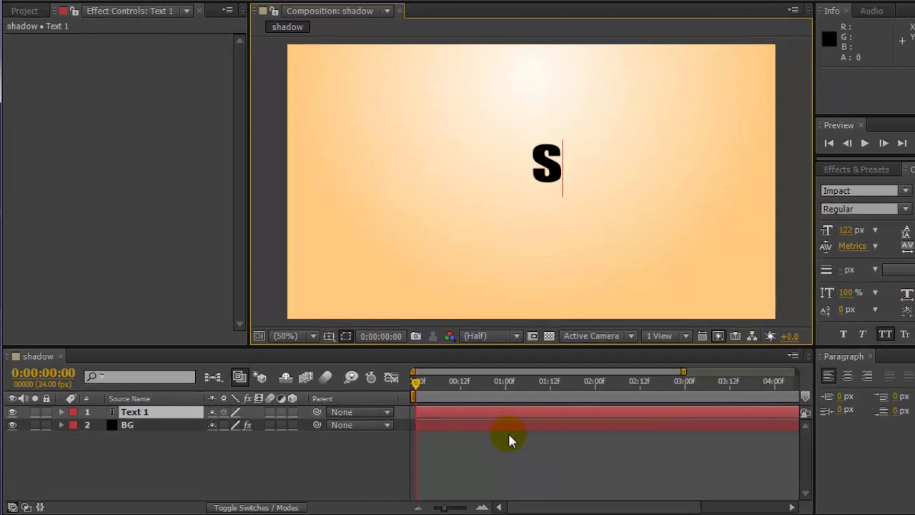
pyautogui.write('HA')
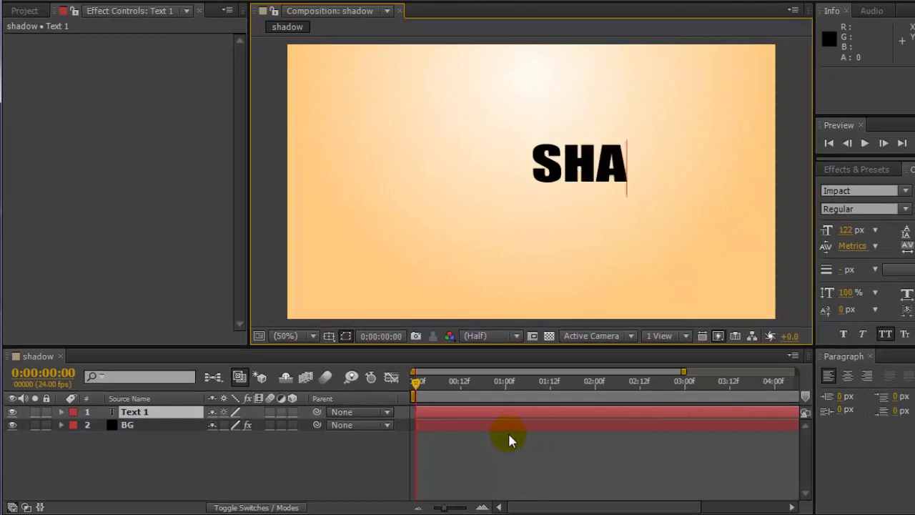
pyautogui.write('DO')
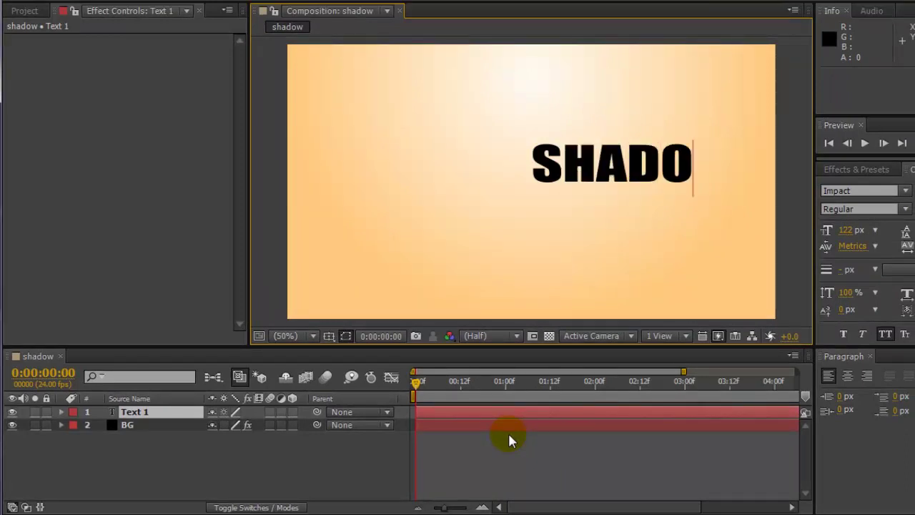
pyautogui.write('W')
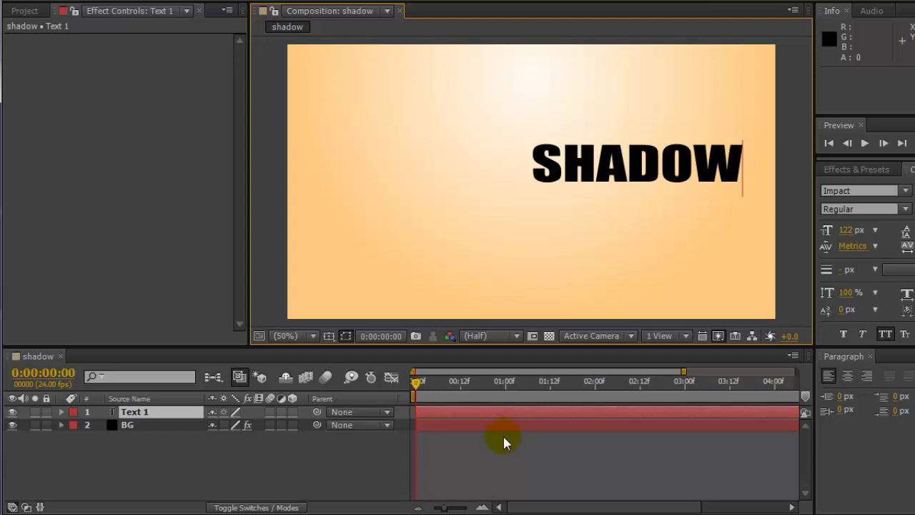
pyautogui.click(382, 456)
# Drag the SHADOW text to the centre of the composition
pyautogui.click(169, 412)
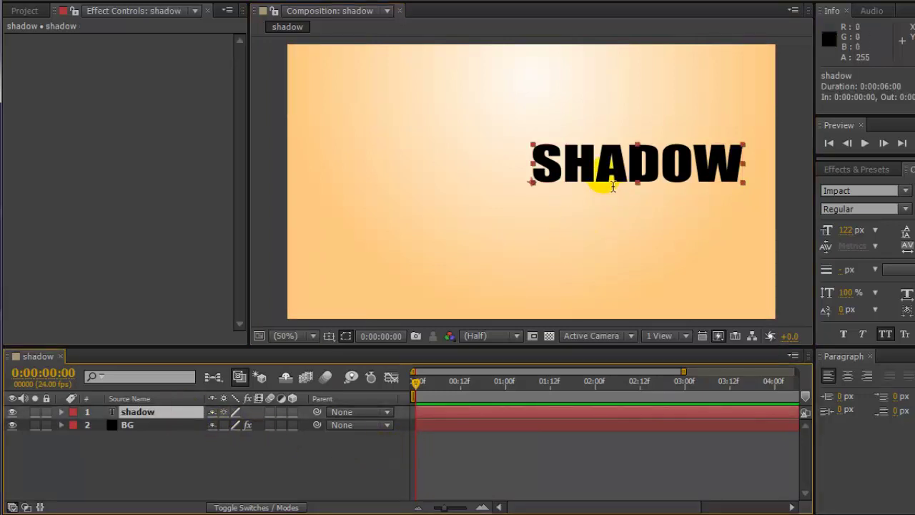
pyautogui.moveTo(606, 171); pyautogui.dragTo(498, 193)
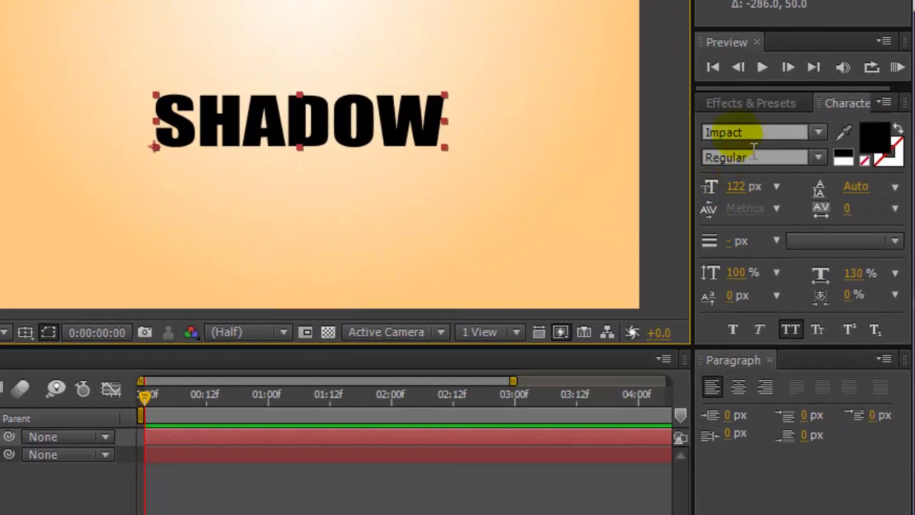
pyautogui.click(747, 132)
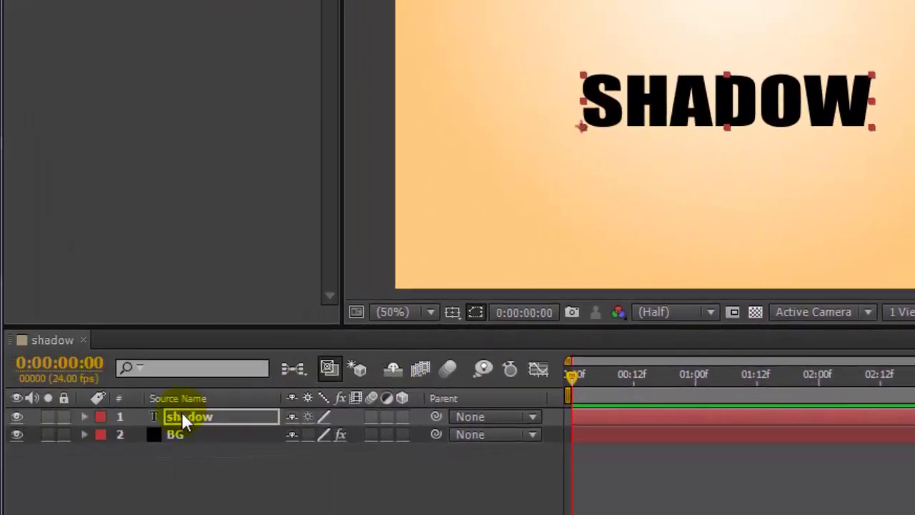
# Duplicate the shadow text layer with Ctrl+D and select the new shadow 2 layer
pyautogui.click(183, 416)
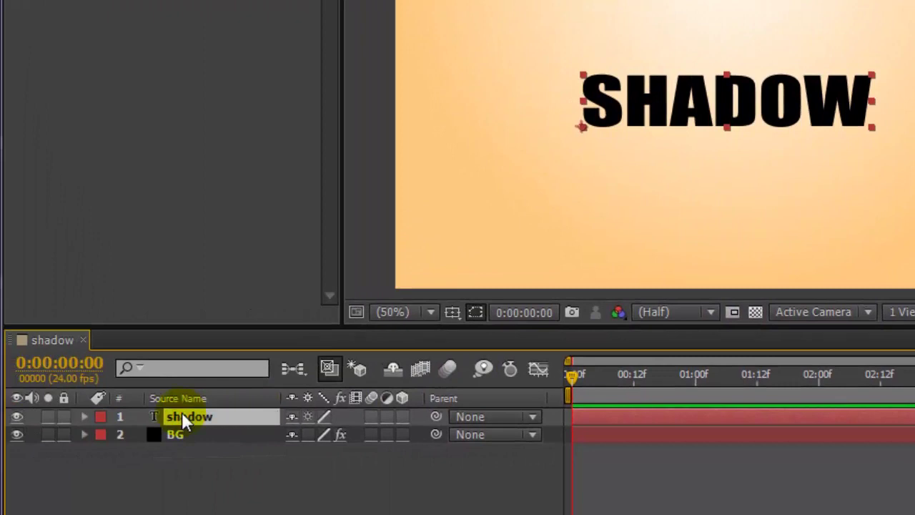
pyautogui.hotkey('ctrl', 'd')
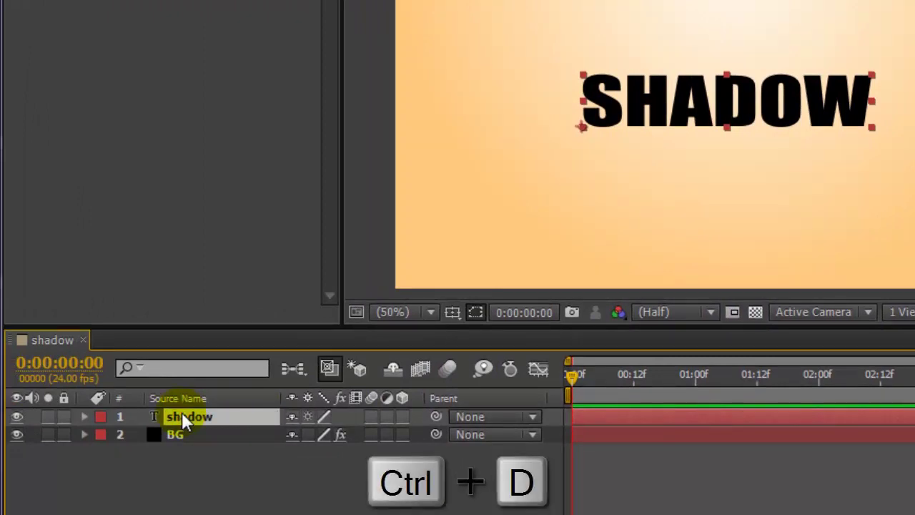
pyautogui.hotkey('ctrl', 'd')
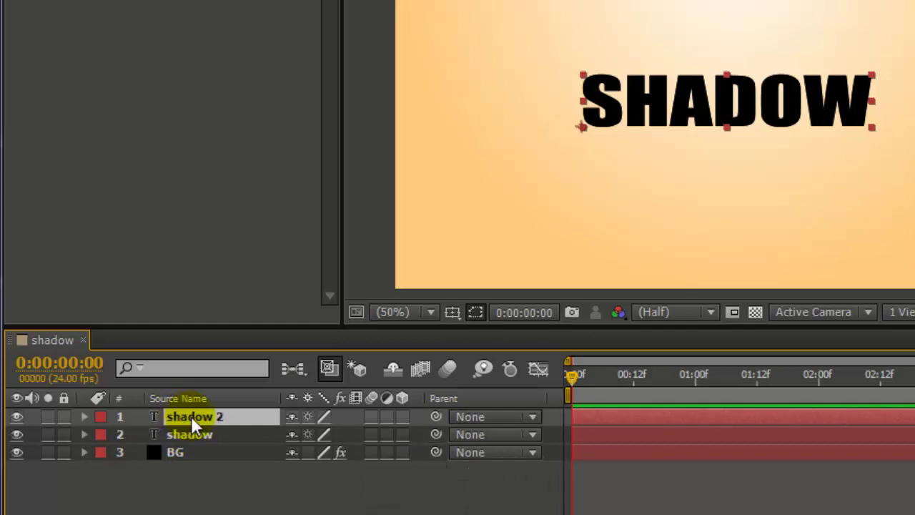
pyautogui.click(191, 434)
pyautogui.click(198, 413)
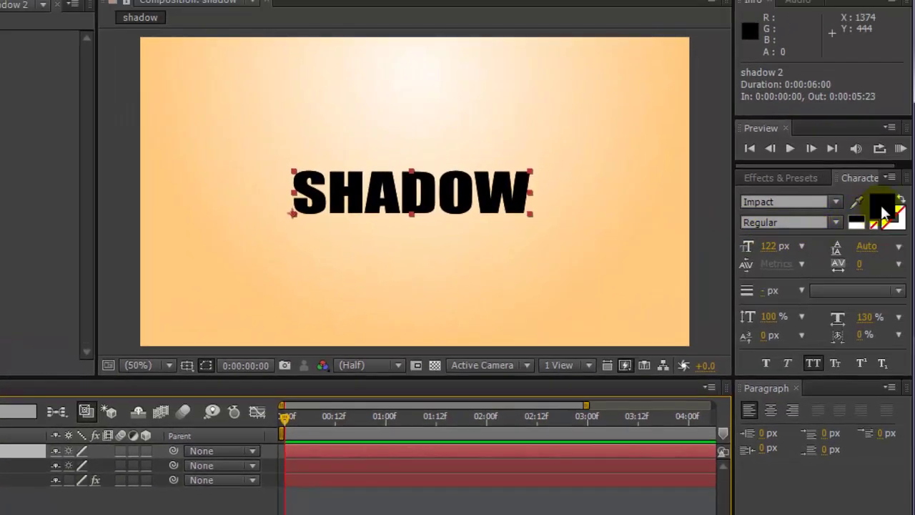
# Change the shadow 2 text fill colour to orange F37C47
pyautogui.click(884, 207)
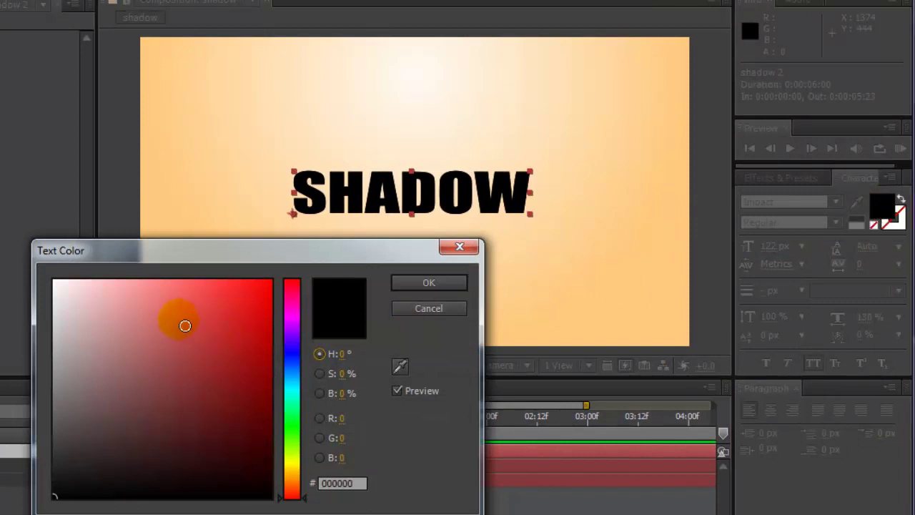
pyautogui.moveTo(185, 326)
pyautogui.mouseDown()
pyautogui.moveTo(166, 285)
pyautogui.moveTo(179, 280)
pyautogui.mouseUp()
pyautogui.moveTo(293, 357); pyautogui.dragTo(300, 493)
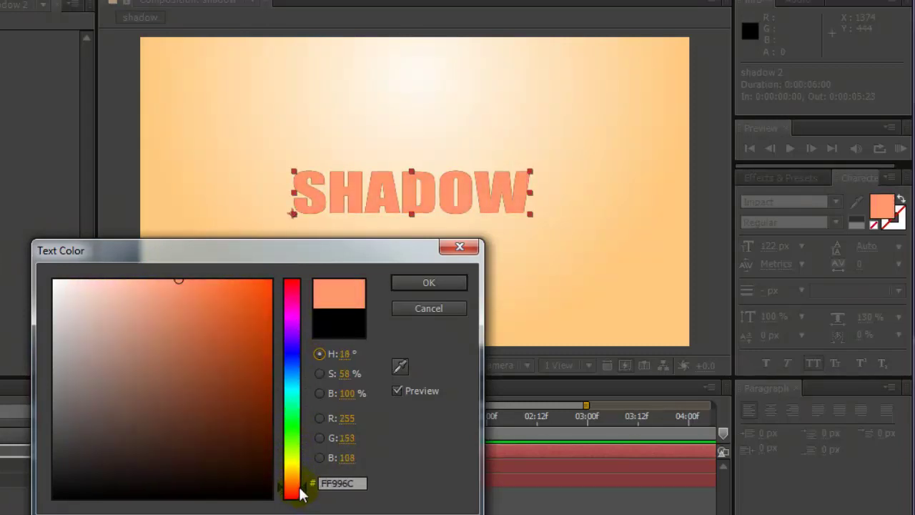
pyautogui.moveTo(180, 279); pyautogui.dragTo(215, 295)
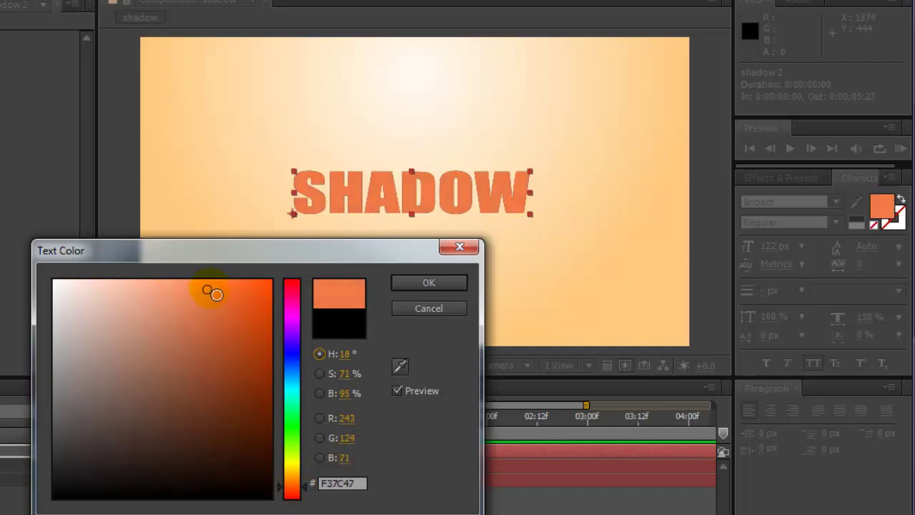
pyautogui.click(420, 285)
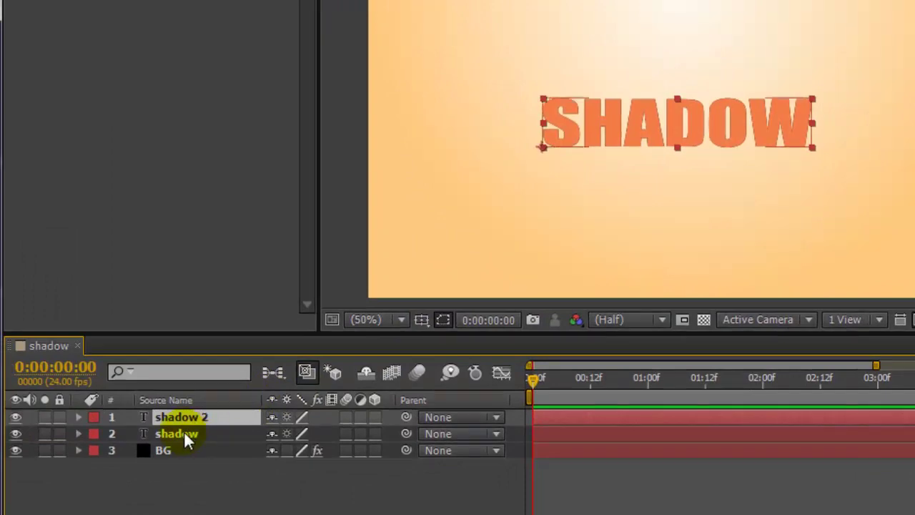
# Add CC Radial Fast Blur to the lower shadow layer with Amount 75
pyautogui.click(184, 431)
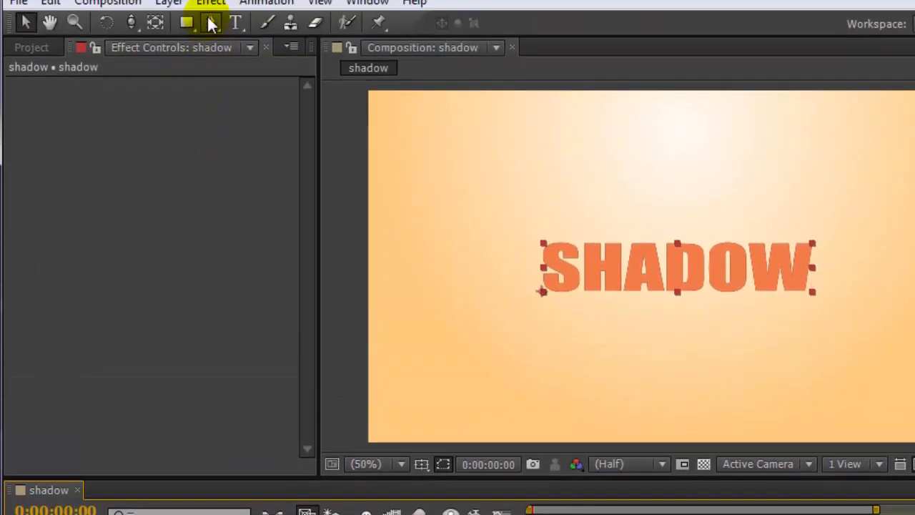
pyautogui.click(209, 15)
pyautogui.moveTo(257, 148)
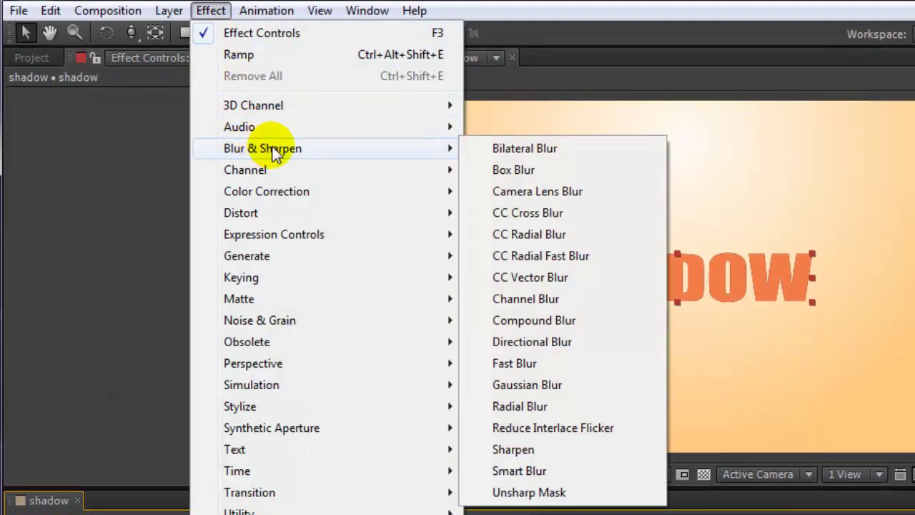
pyautogui.click(535, 256)
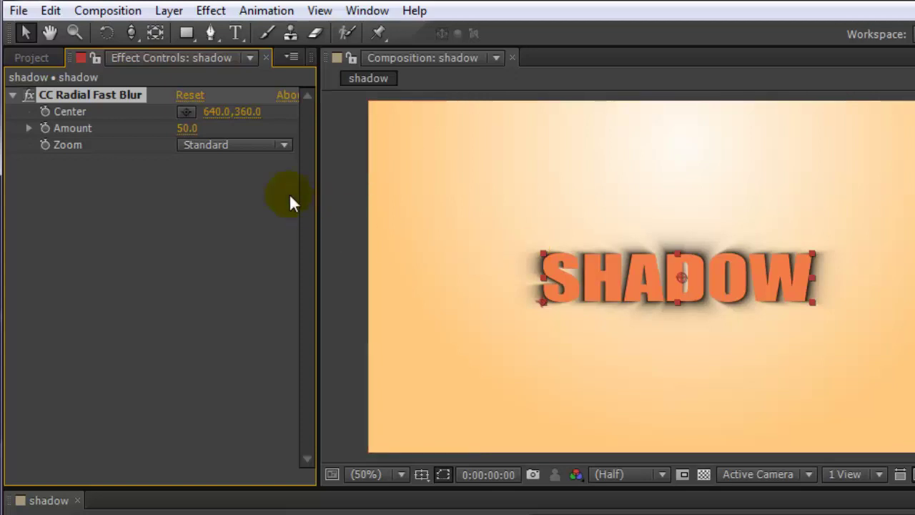
pyautogui.click(191, 130)
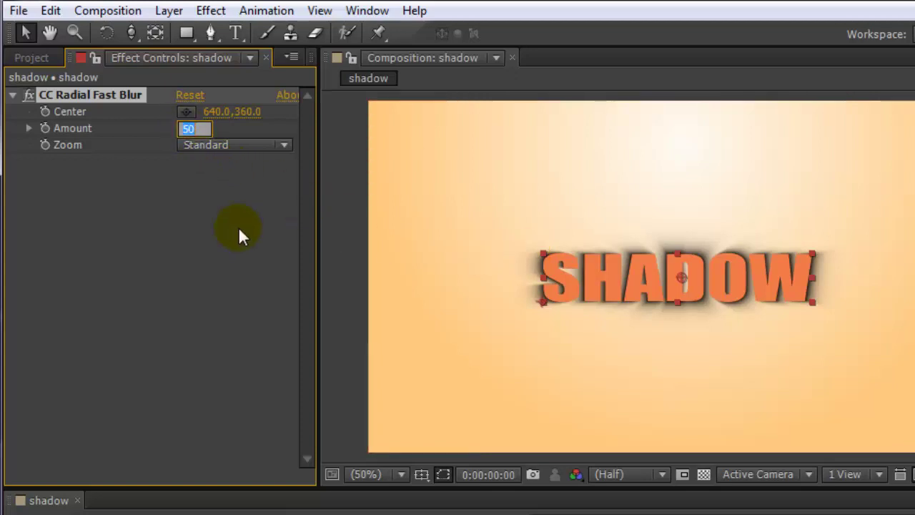
pyautogui.write('75')
pyautogui.click(239, 230)
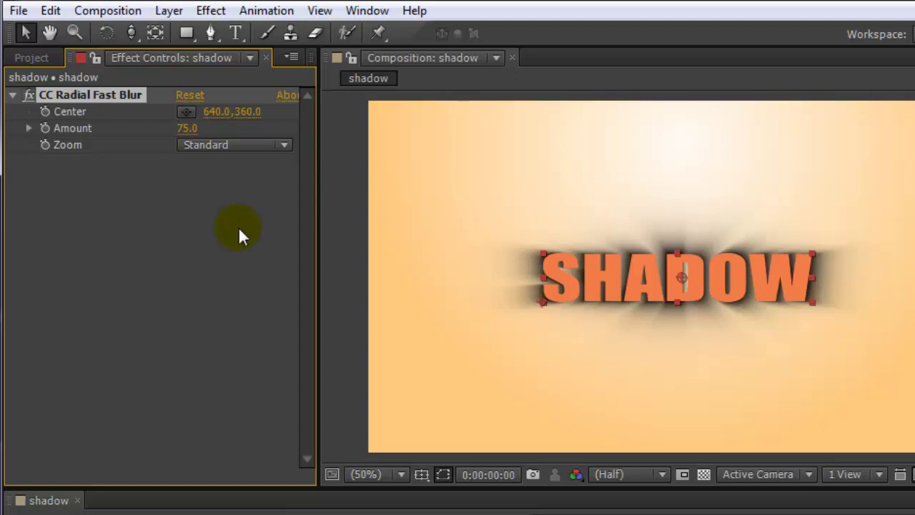
# Move the blur Center below the text to 456, 532 and preview playback
pyautogui.click(676, 277)
pyautogui.moveTo(681, 273)
pyautogui.mouseDown()
pyautogui.moveTo(691, 226)
pyautogui.moveTo(547, 307)
pyautogui.moveTo(854, 351)
pyautogui.moveTo(688, 194)
pyautogui.moveTo(519, 212)
pyautogui.moveTo(593, 359)
pyautogui.mouseUp()
pyautogui.press('space')
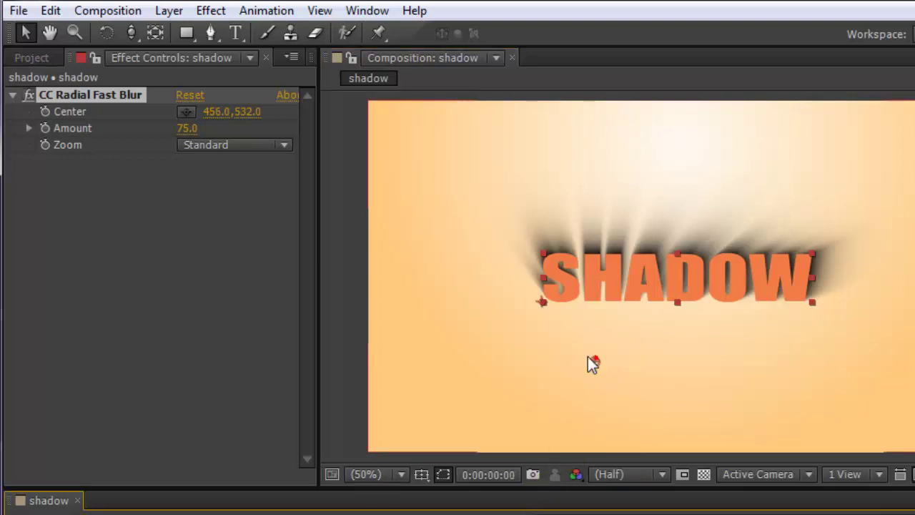
# Keyframe the blur Center from upper left (192, 198) at 0:00 to upper right at 0:05:23
pyautogui.moveTo(591, 362); pyautogui.dragTo(464, 201)
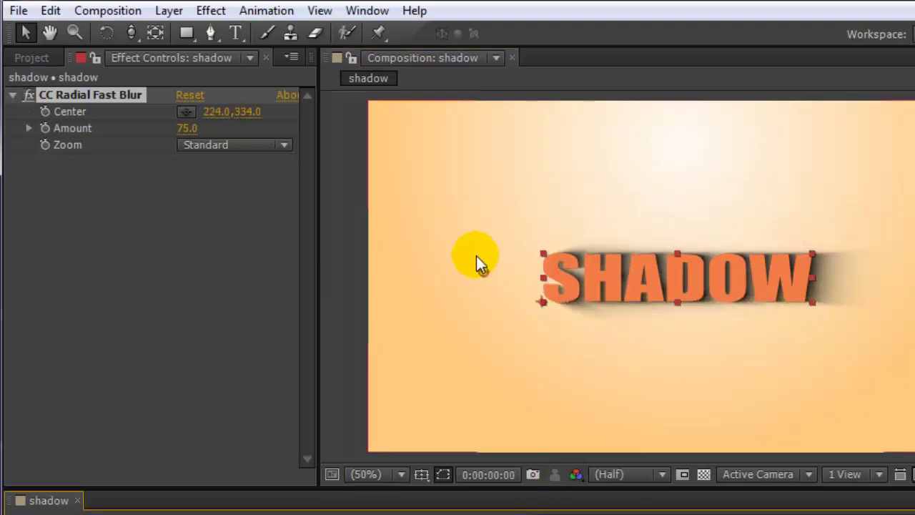
pyautogui.click(465, 195)
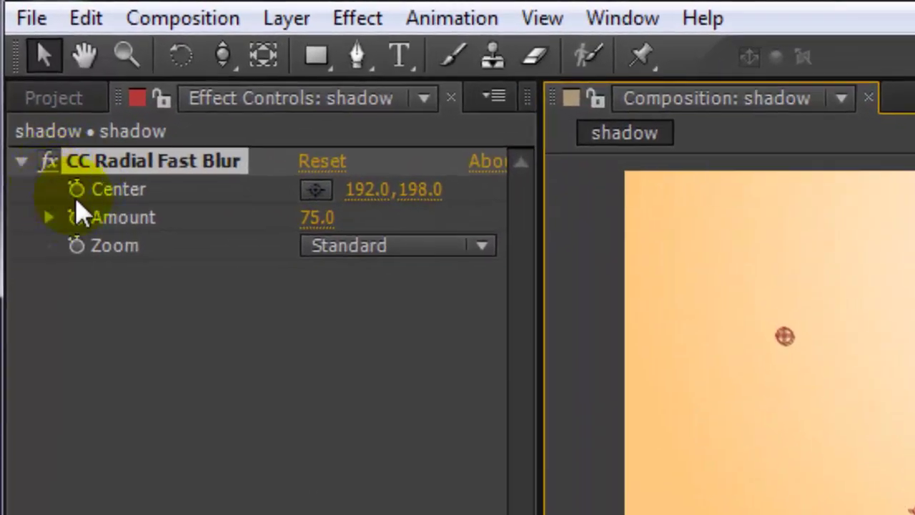
pyautogui.click(77, 189)
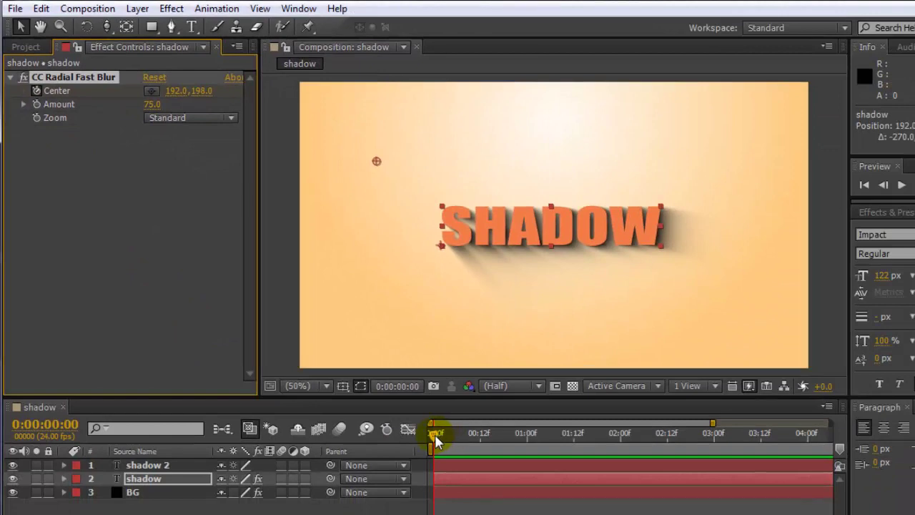
pyautogui.moveTo(436, 440); pyautogui.dragTo(843, 449)
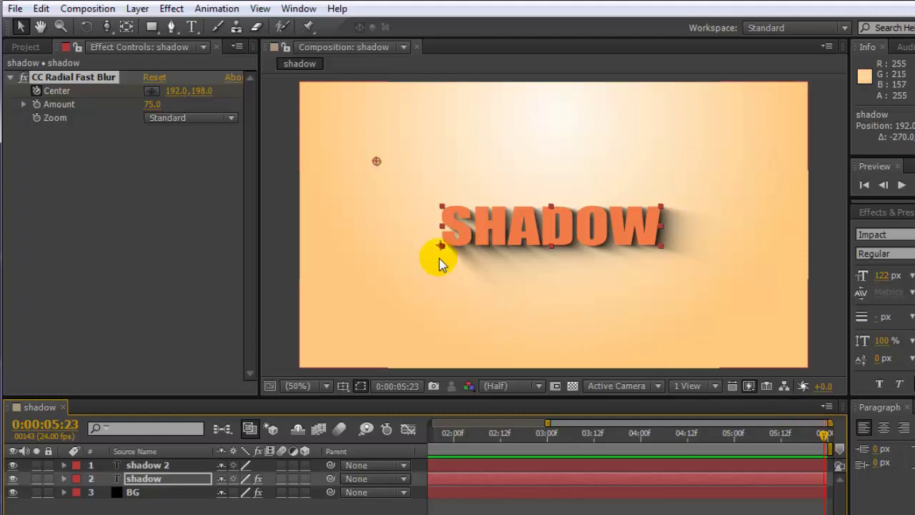
pyautogui.moveTo(375, 160); pyautogui.dragTo(740, 148)
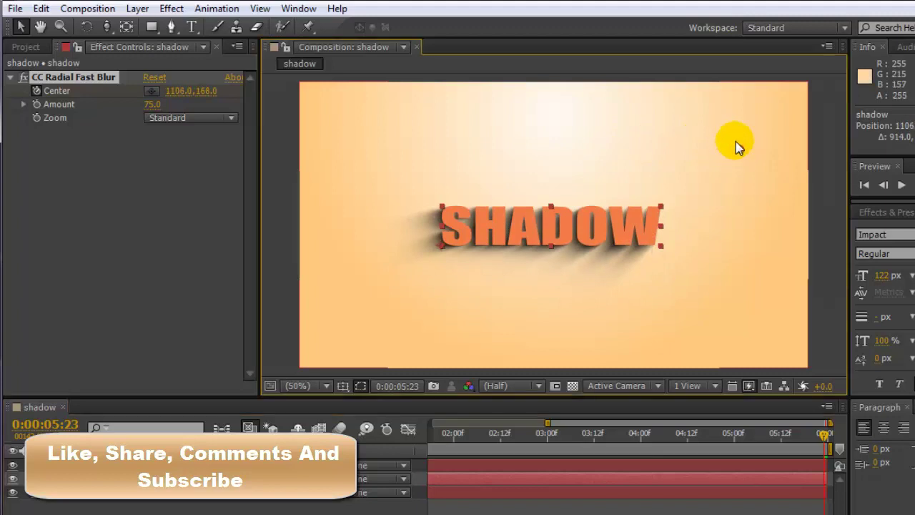
pyautogui.moveTo(815, 436); pyautogui.dragTo(429, 440)
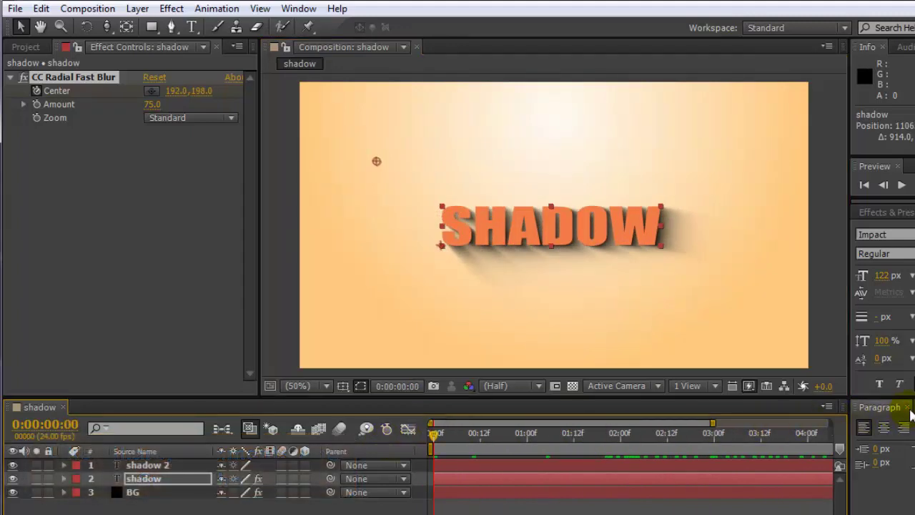
# Scrub the shadow animation and expand the Text properties of both shadow layers
pyautogui.click(910, 407)
pyautogui.moveTo(431, 433)
pyautogui.mouseDown()
pyautogui.moveTo(858, 440)
pyautogui.moveTo(431, 449)
pyautogui.mouseUp()
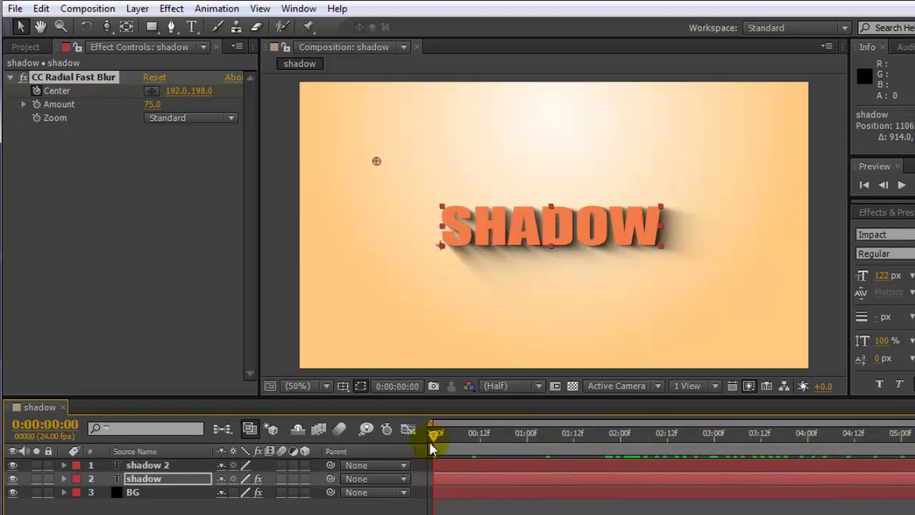
pyautogui.click(171, 465)
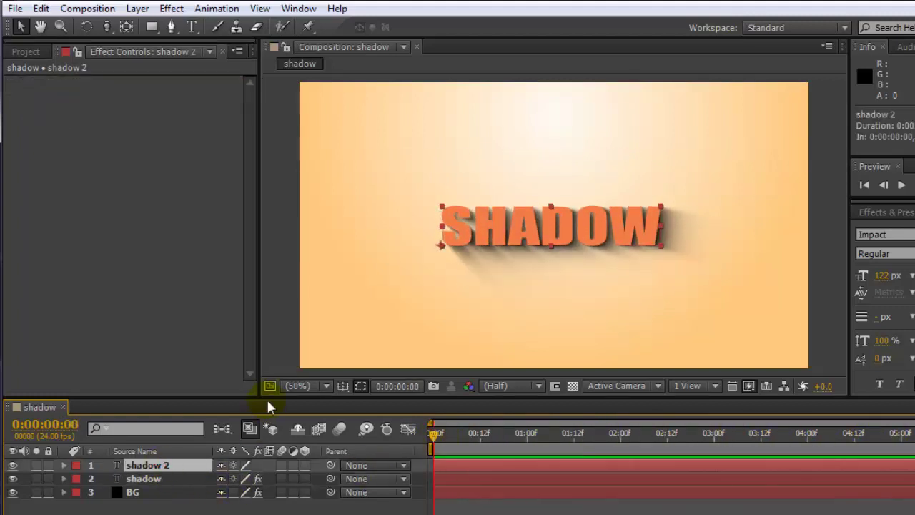
pyautogui.moveTo(268, 407); pyautogui.dragTo(294, 293)
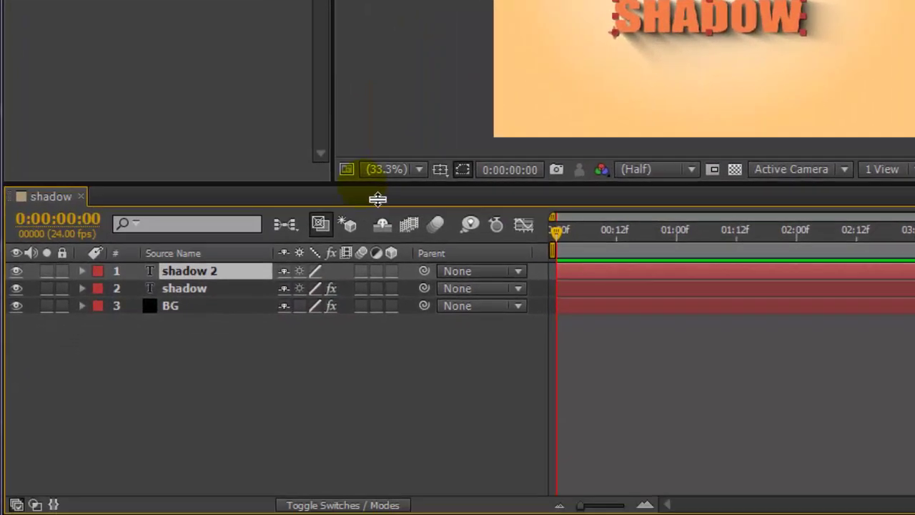
pyautogui.click(82, 272)
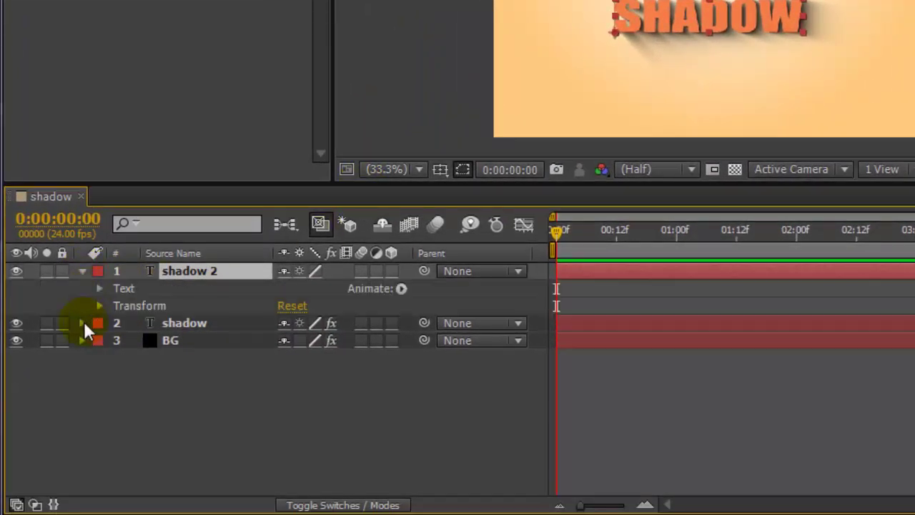
pyautogui.click(83, 323)
pyautogui.click(100, 340)
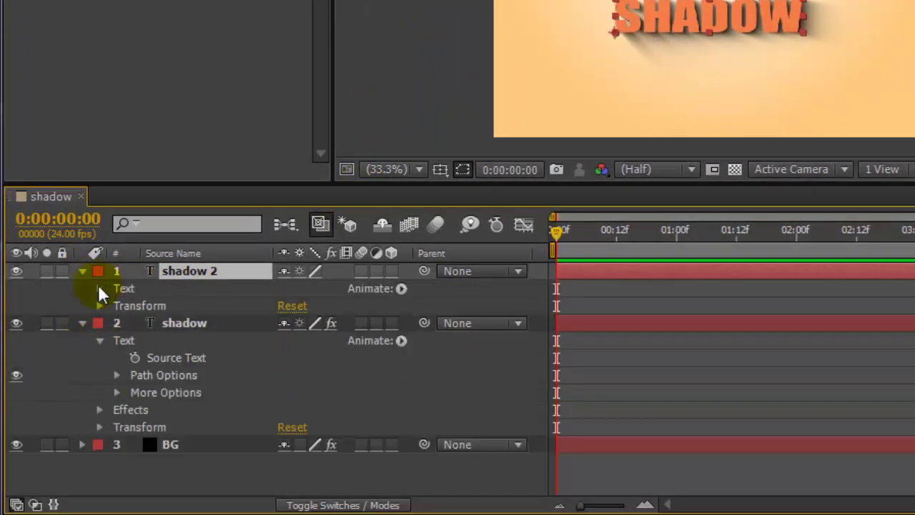
pyautogui.click(100, 288)
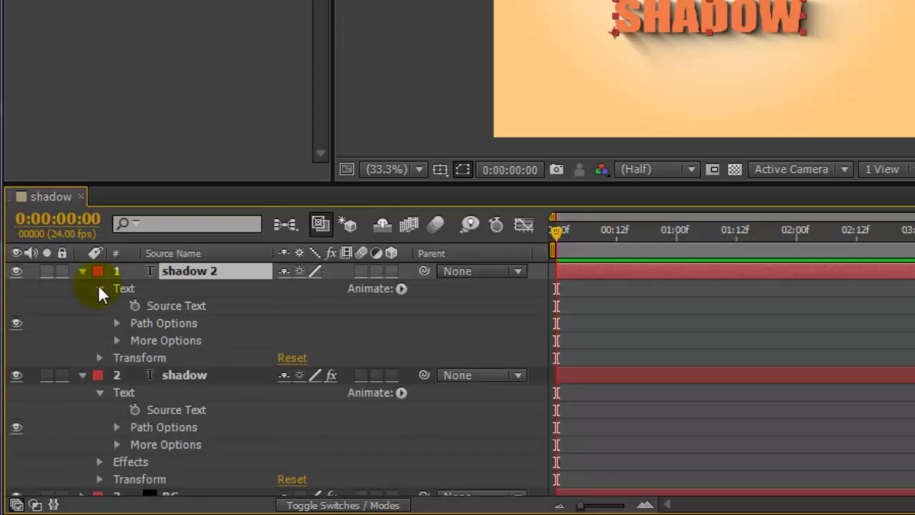
# Pickwhip shadow's Source Text expression to shadow 2's Source Text, then collapse both layers
pyautogui.keyDown('alt'); pyautogui.click(133, 409); pyautogui.keyUp('alt')
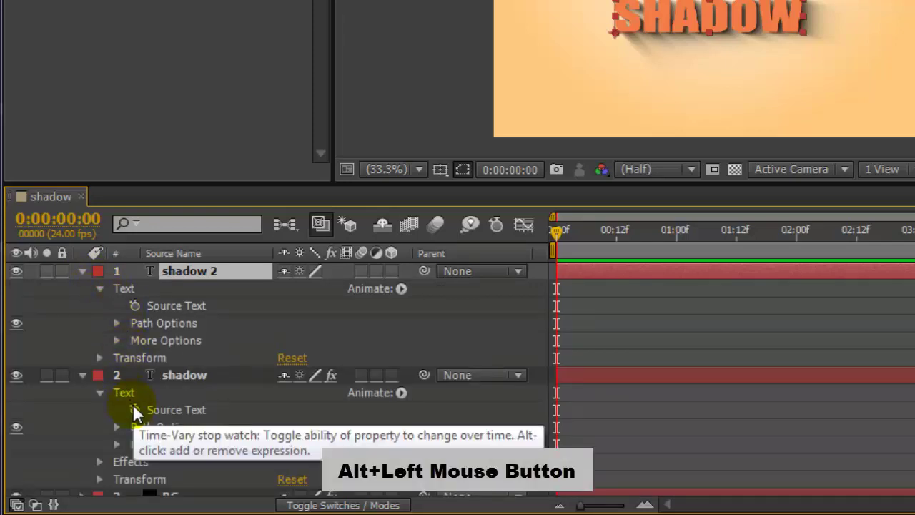
pyautogui.keyDown('alt'); pyautogui.click(134, 409); pyautogui.keyUp('alt')
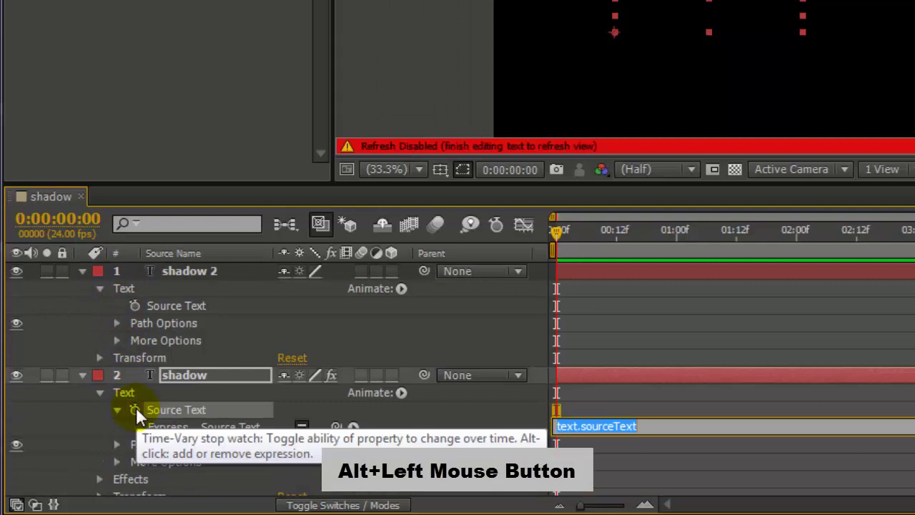
pyautogui.moveTo(335, 427); pyautogui.dragTo(165, 303)
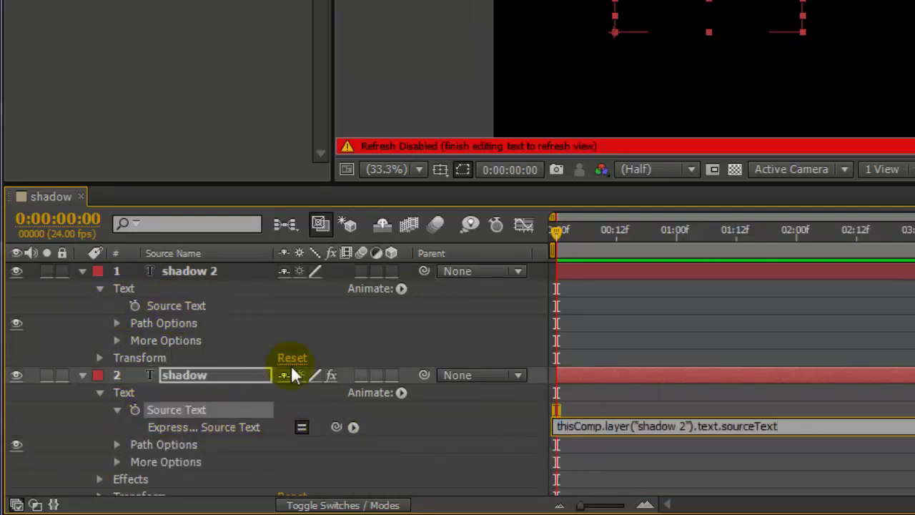
pyautogui.click(414, 414)
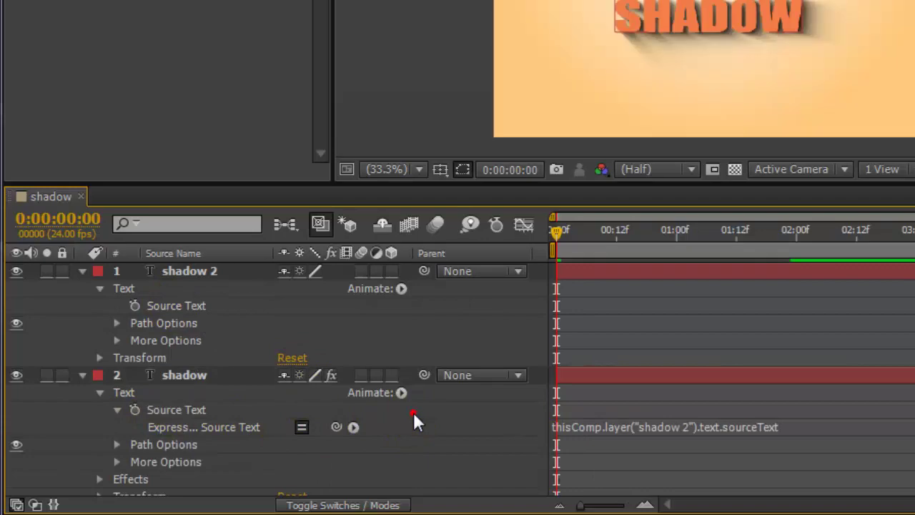
pyautogui.click(83, 373)
pyautogui.click(83, 271)
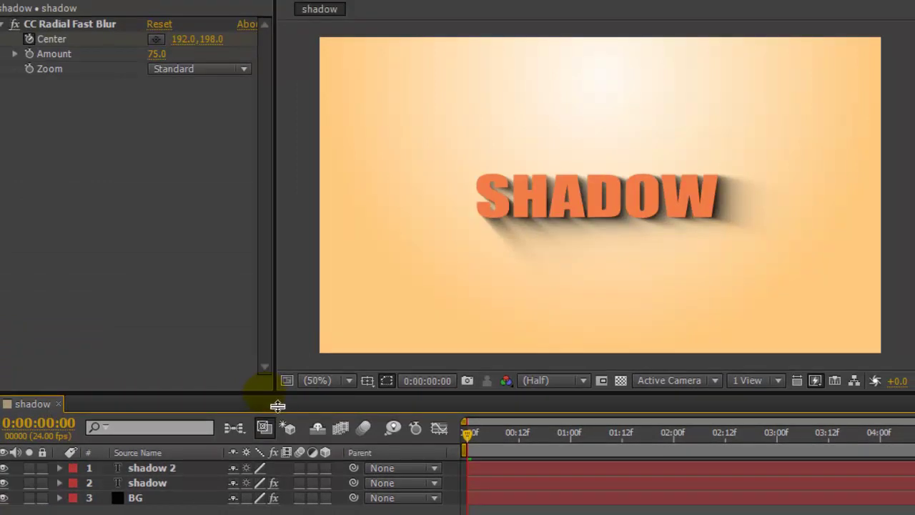
pyautogui.click(157, 469)
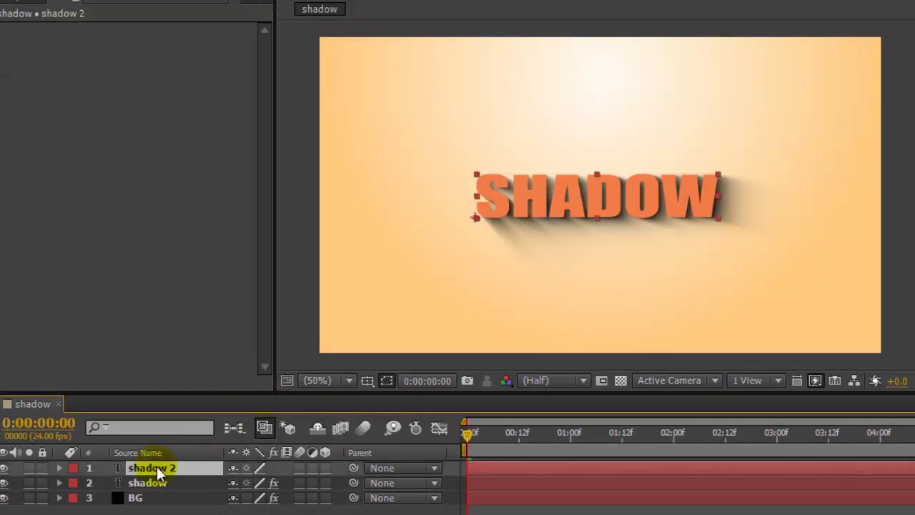
pyautogui.doubleClick(155, 466)
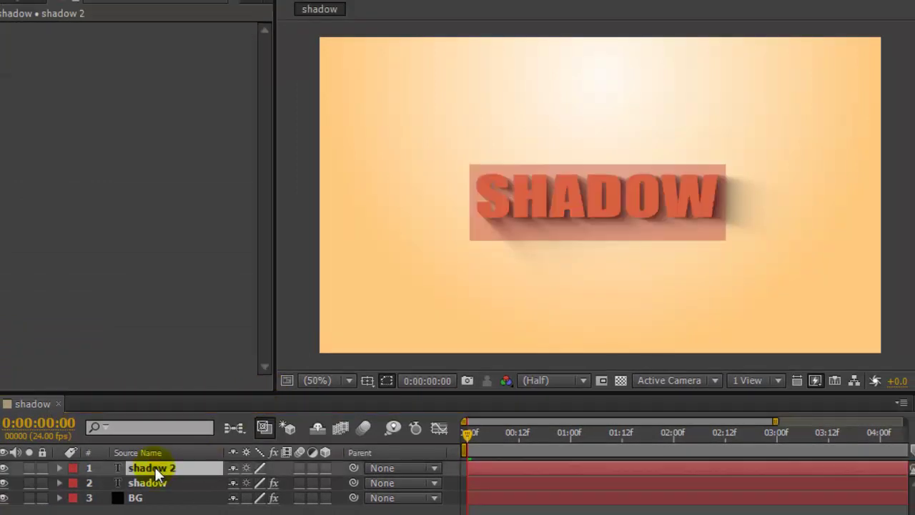
pyautogui.write('A')
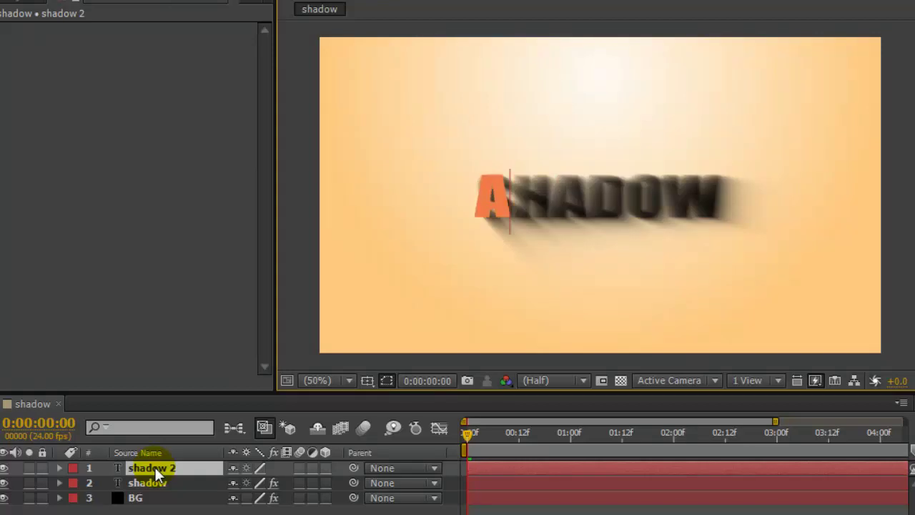
pyautogui.write('E ')
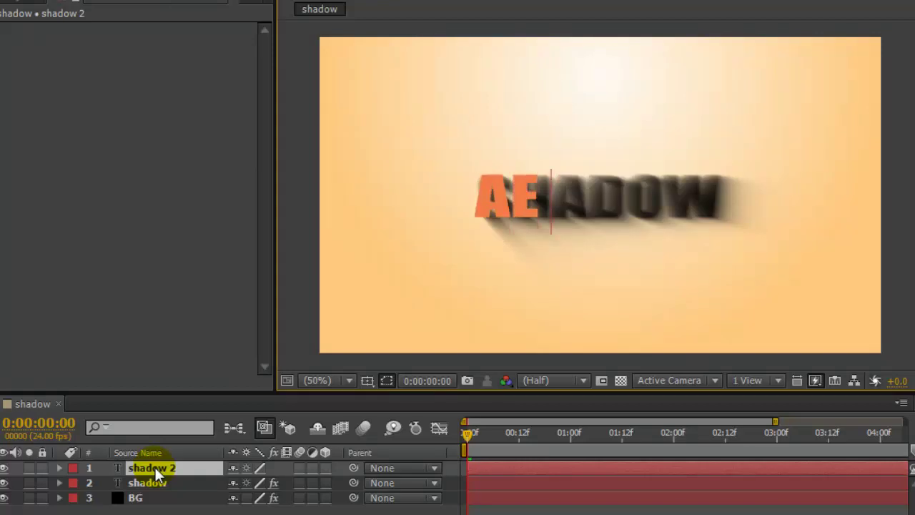
pyautogui.write('TUT')
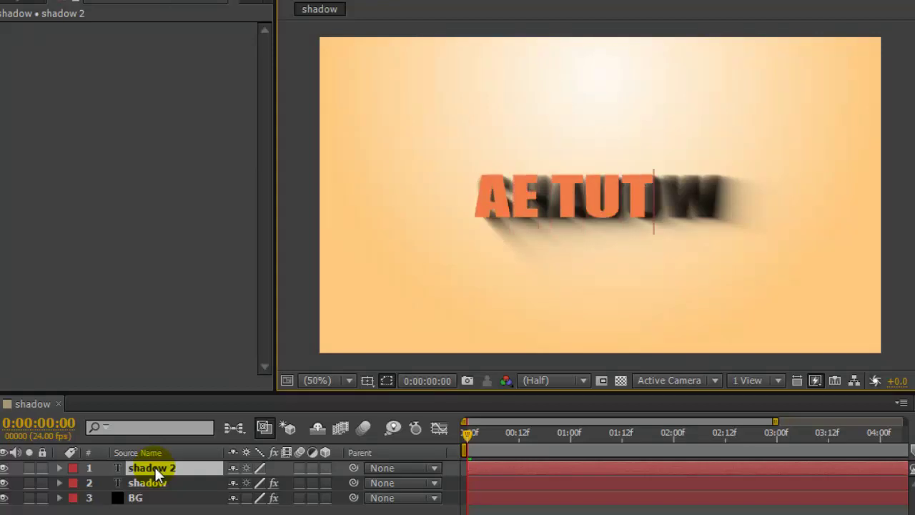
pyautogui.write('ORIAL')
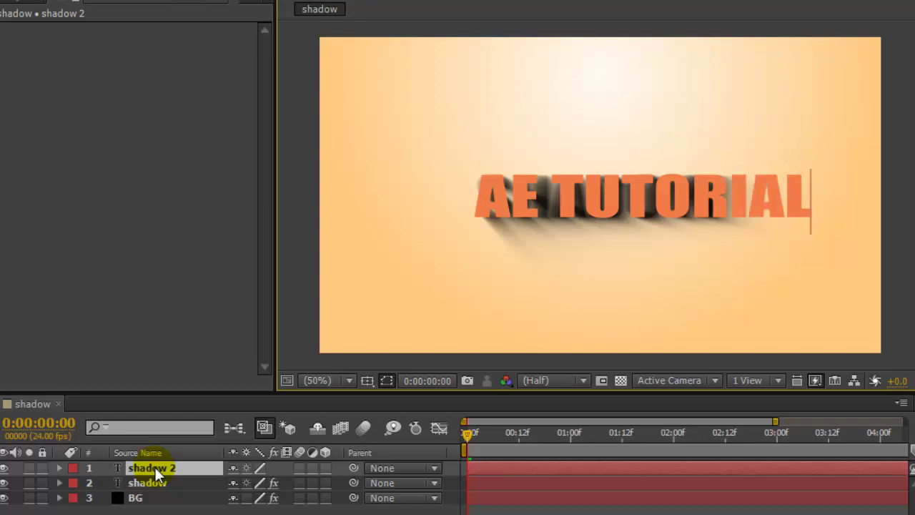
pyautogui.write('S')
pyautogui.click(163, 509)
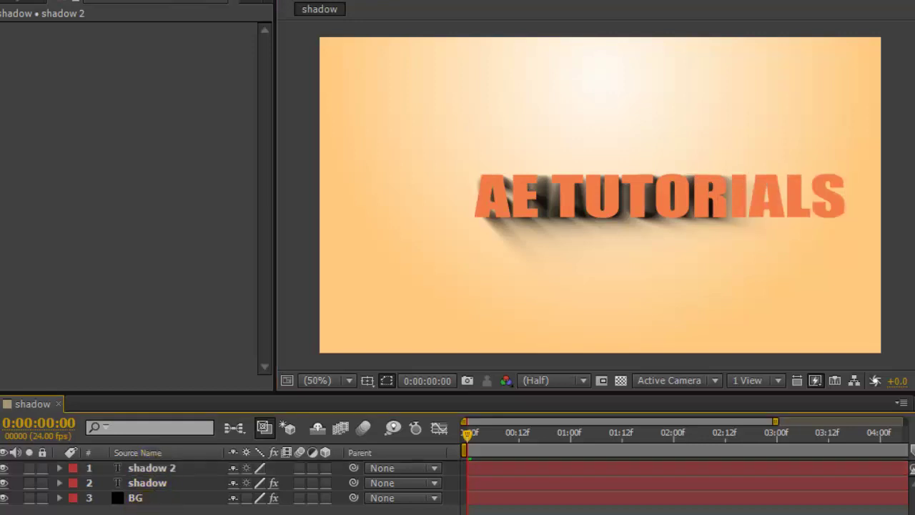
pyautogui.moveTo(470, 440)
pyautogui.mouseDown()
pyautogui.moveTo(832, 436)
pyautogui.moveTo(613, 441)
pyautogui.mouseUp()
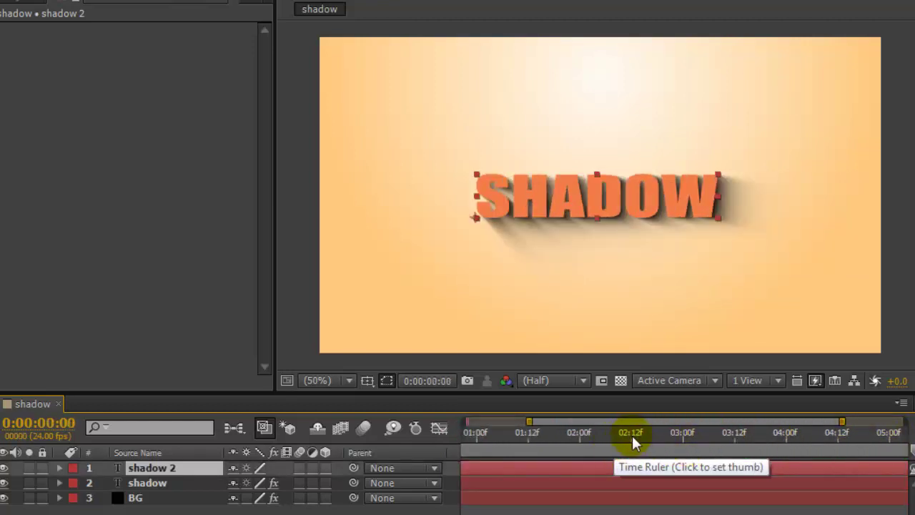
pyautogui.moveTo(632, 436); pyautogui.dragTo(537, 434)
pyautogui.press('Home')
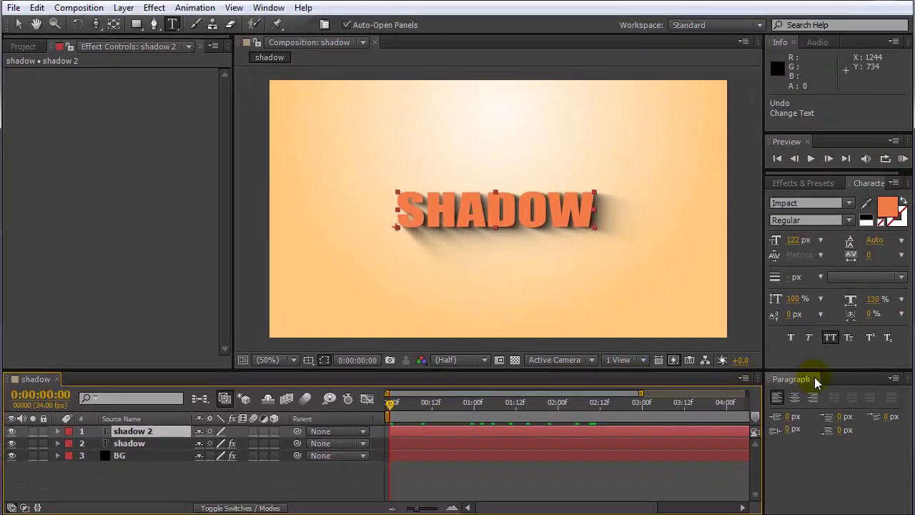
# Centre the orange shadow 2 text horizontally and vertically in the composition using the Align panel
pyautogui.click(815, 379)
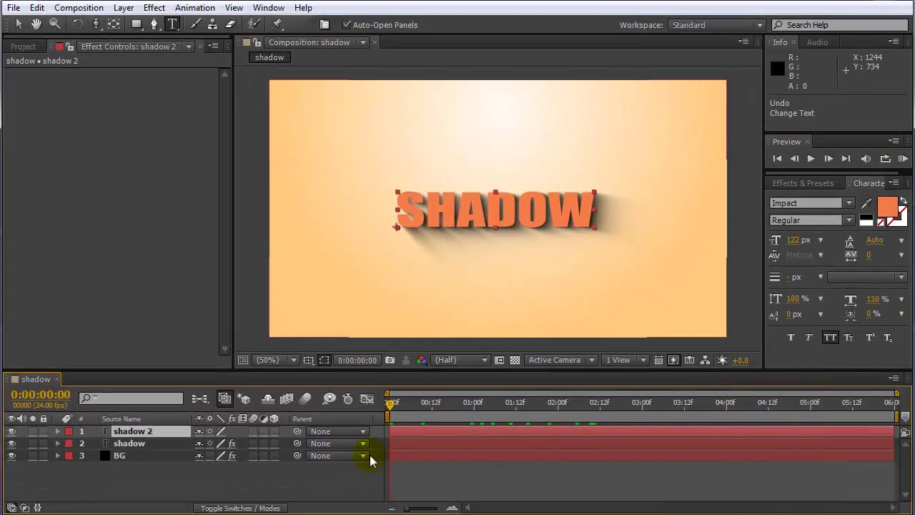
pyautogui.click(143, 432)
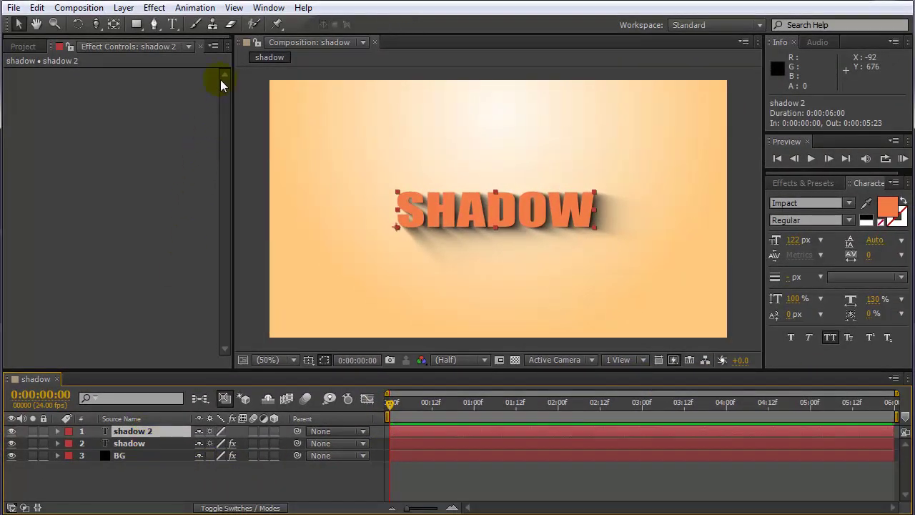
pyautogui.click(259, 7)
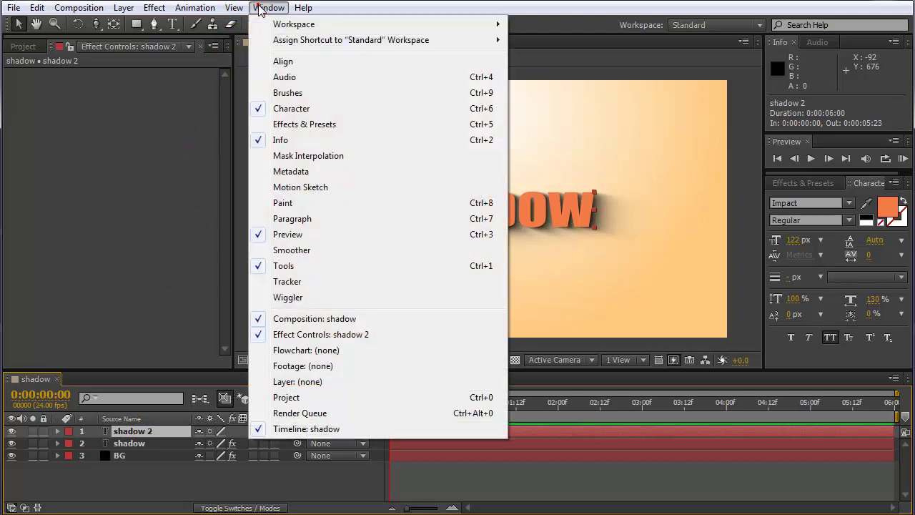
pyautogui.click(286, 62)
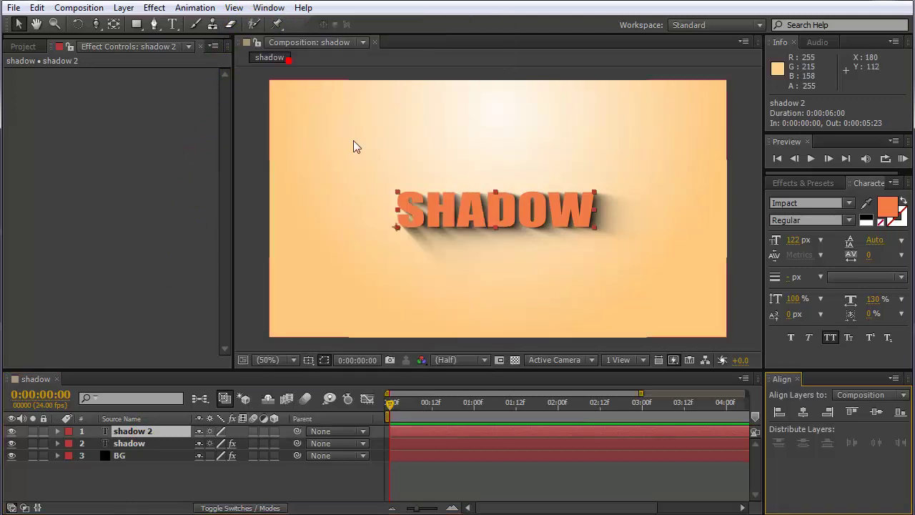
pyautogui.moveTo(465, 218)
pyautogui.mouseDown()
pyautogui.moveTo(370, 272)
pyautogui.moveTo(385, 278)
pyautogui.mouseUp()
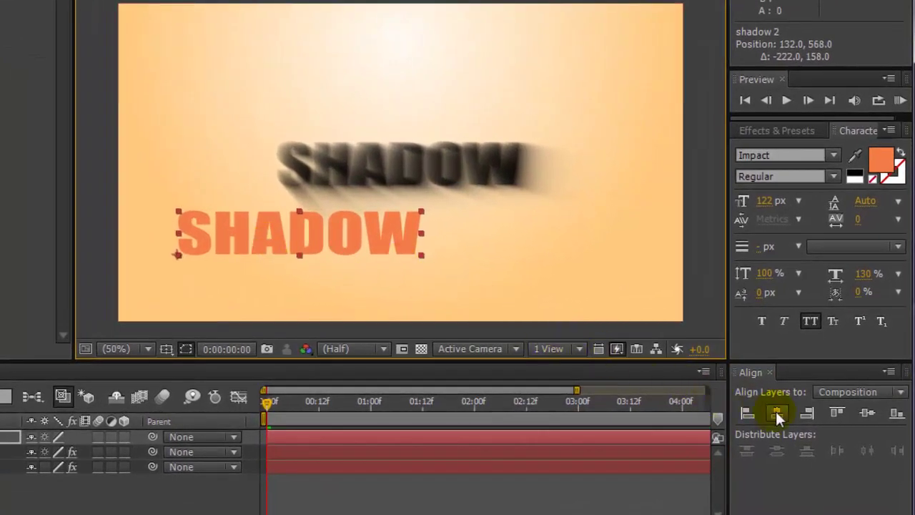
pyautogui.click(778, 414)
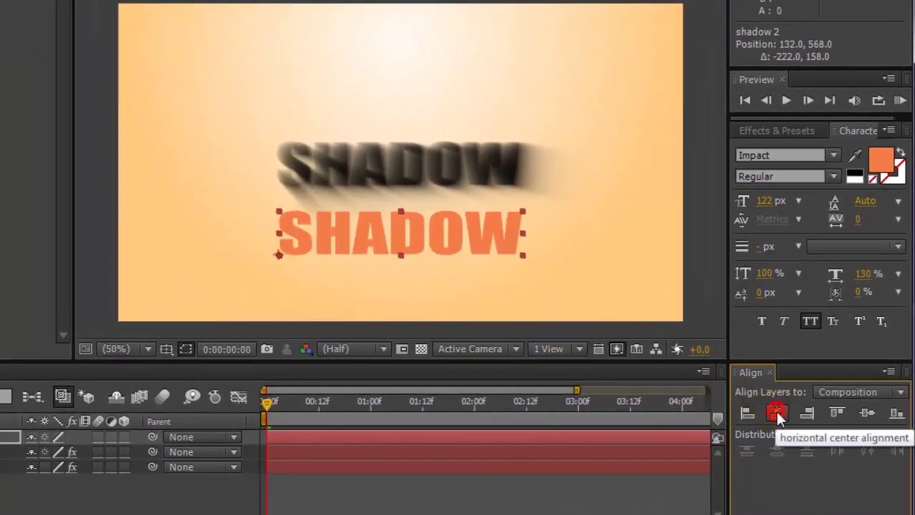
pyautogui.click(862, 414)
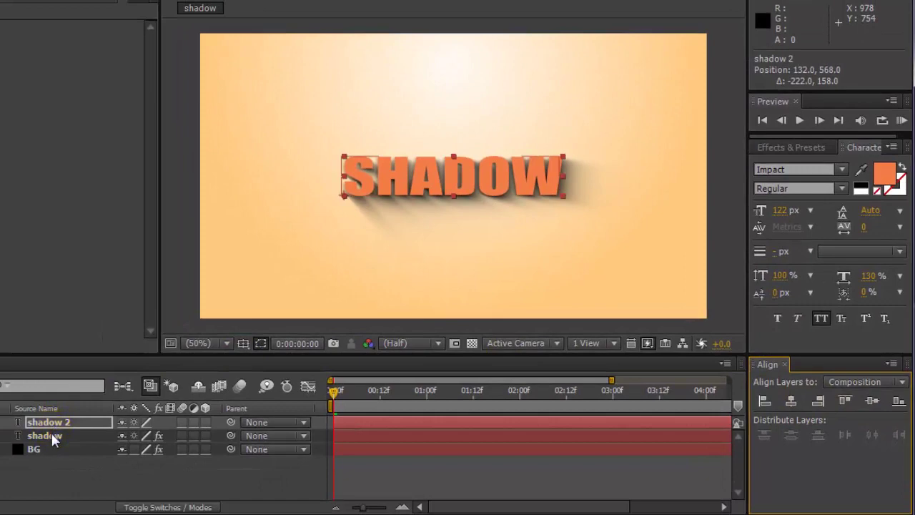
# Centre the shadow layer horizontally and vertically in the composition too
pyautogui.click(51, 437)
pyautogui.click(786, 402)
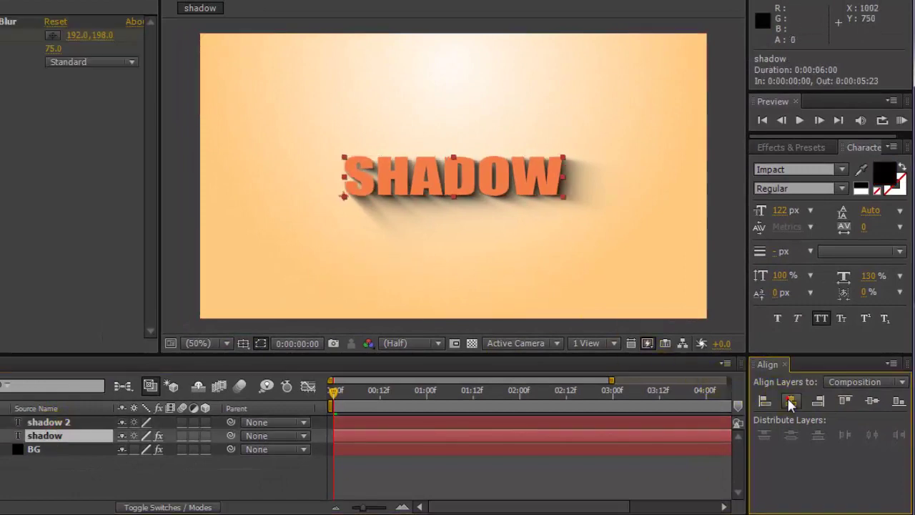
pyautogui.click(872, 402)
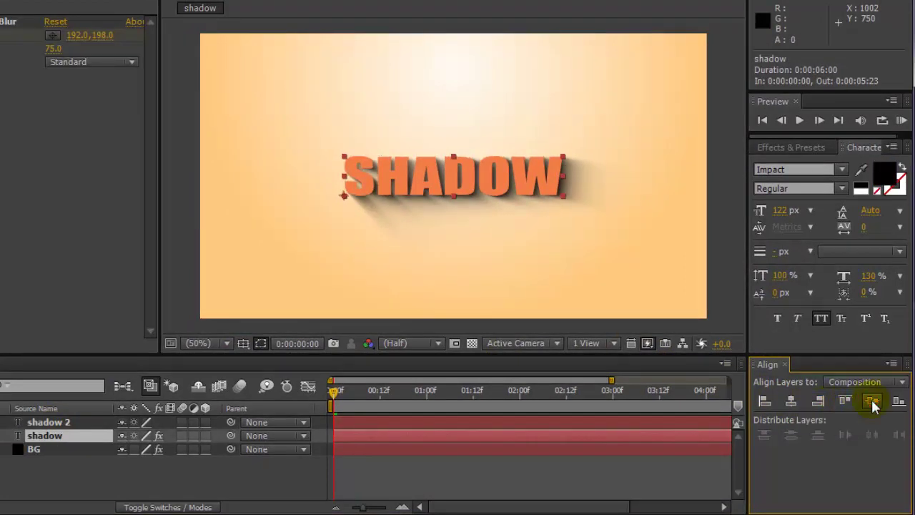
pyautogui.click(488, 481)
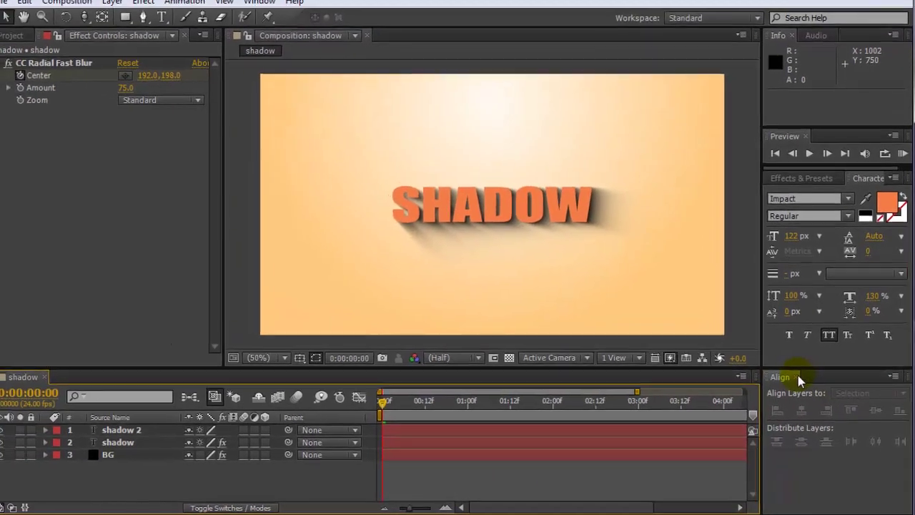
# Scrub through the shadow animation, then maximize the Composition panel for a full-resolution preview
pyautogui.moveTo(417, 409); pyautogui.dragTo(378, 420)
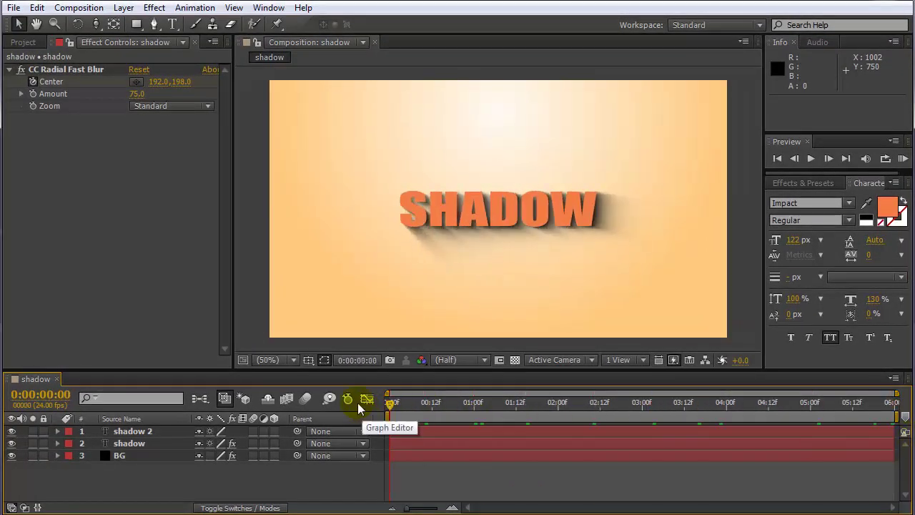
pyautogui.click(367, 300)
pyautogui.press('`')
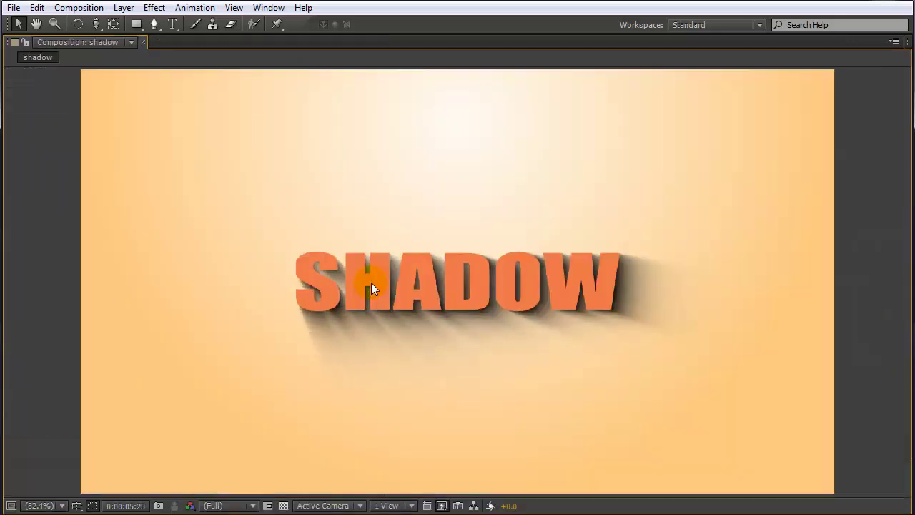